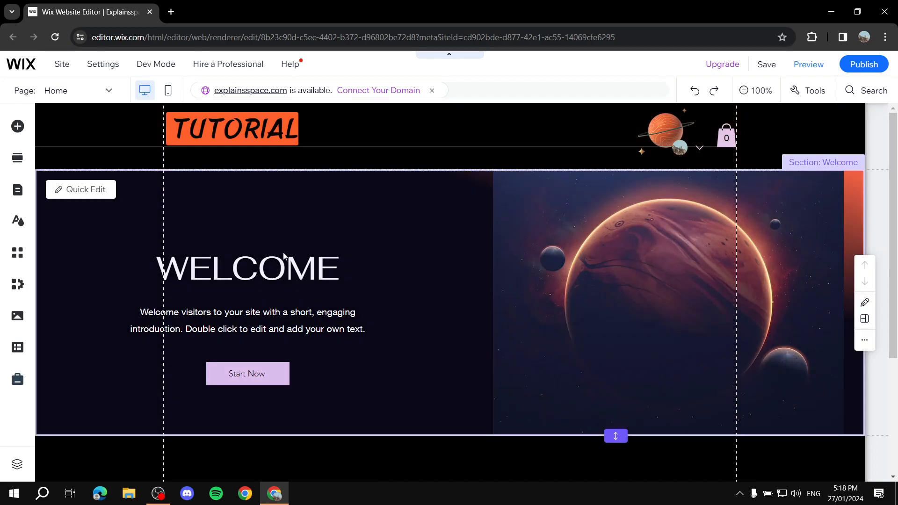
- Go to the site's dashboard and close the website editor page
scroll(511, 302, down, 4)
scroll(477, 253, up, 4)
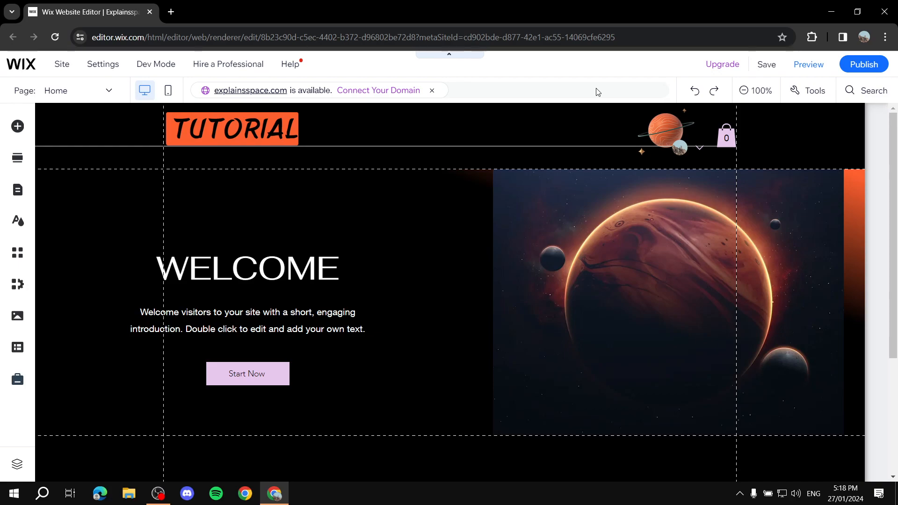
click(21, 63)
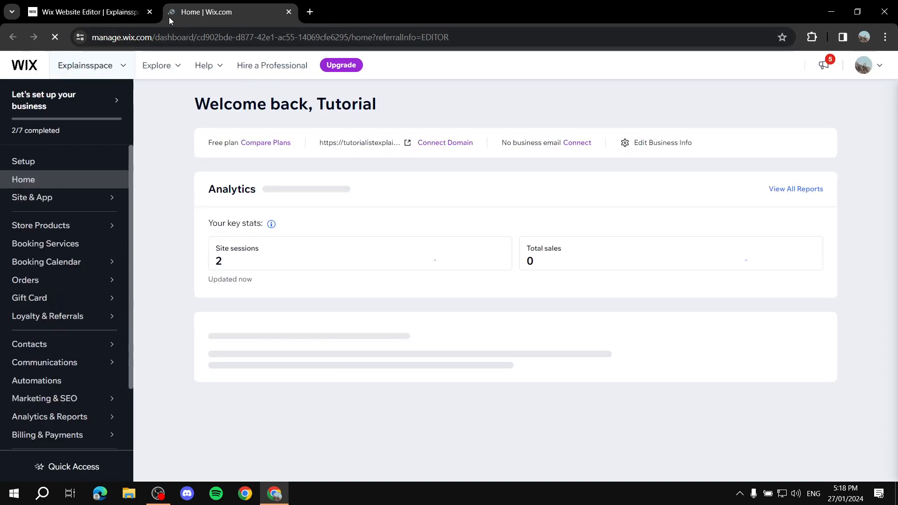
click(149, 12)
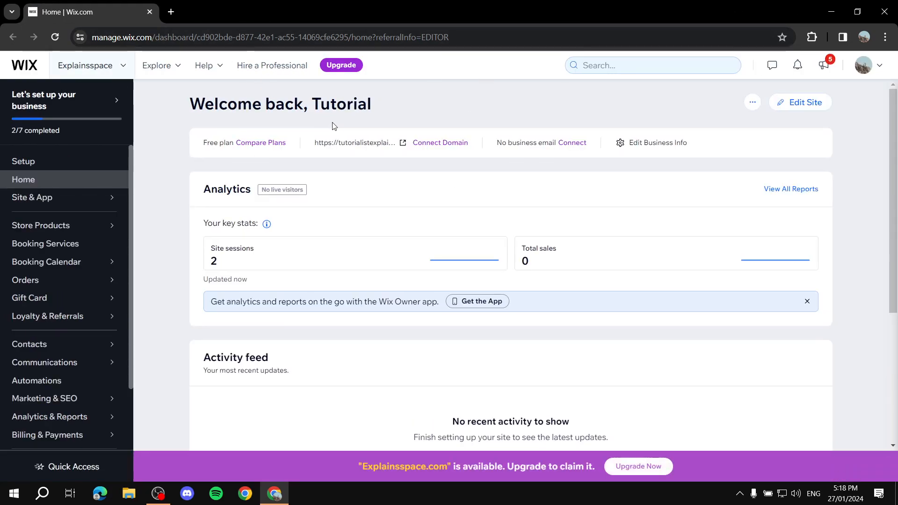
- Search the dashboard for "Multilingual" and open the Wix Multilingual app page
click(687, 69)
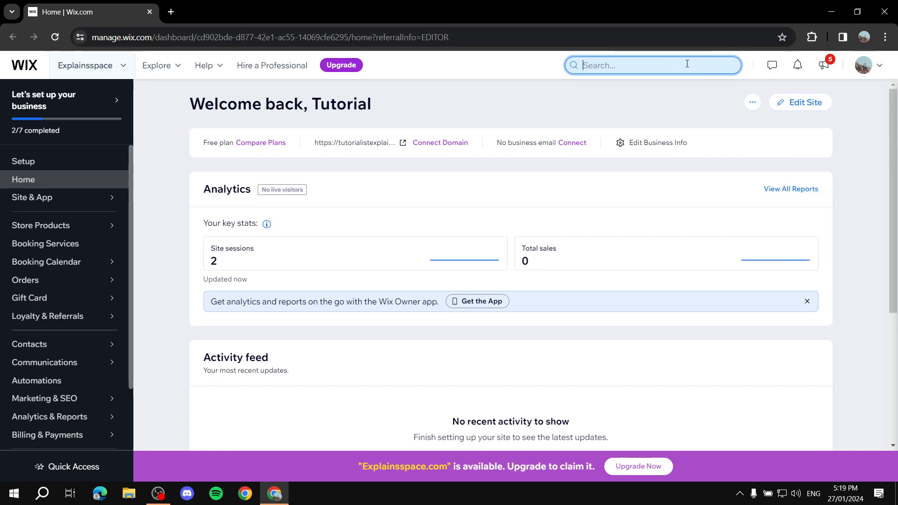
text(Multilingual)
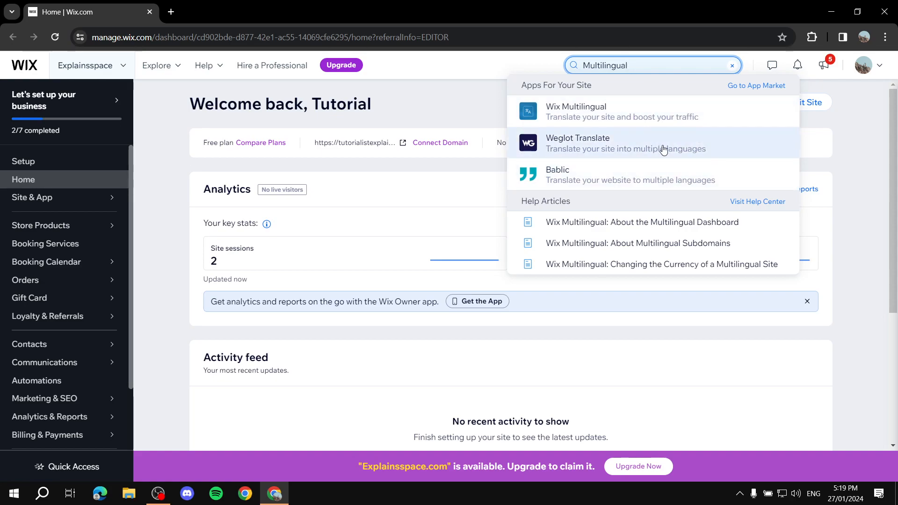
click(589, 112)
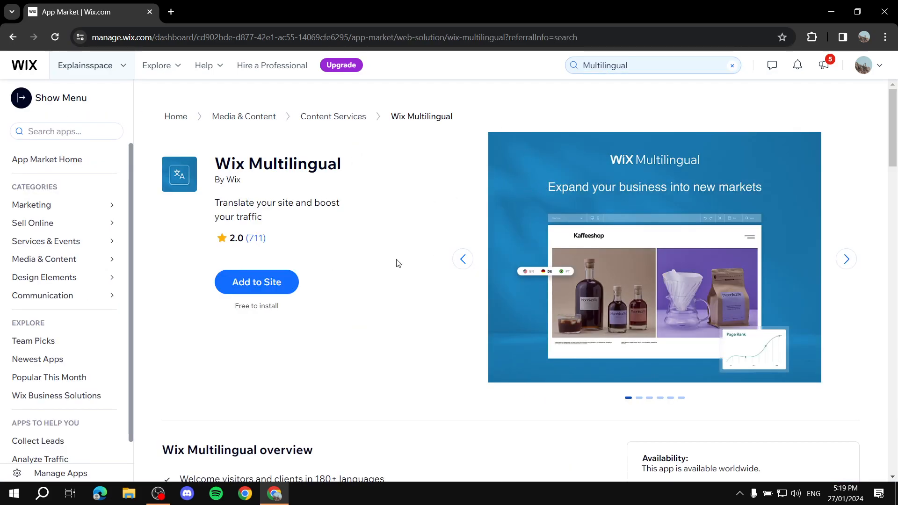
- Add Wix Multilingual to the site and open it in the editor, dismissing the default language dialog
click(251, 281)
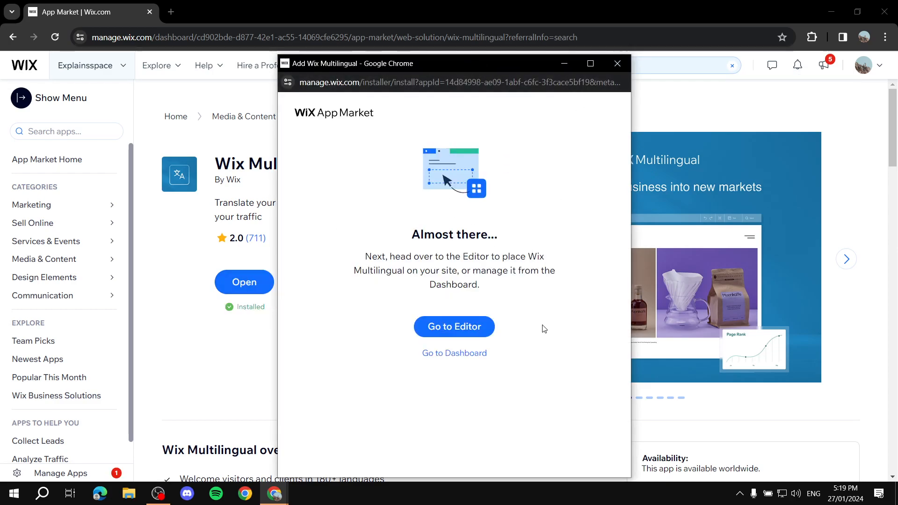
click(456, 328)
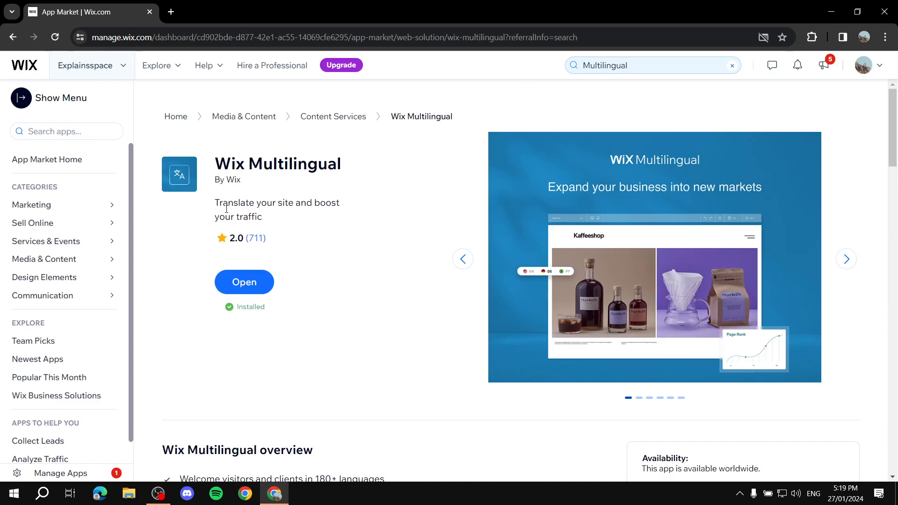
click(243, 283)
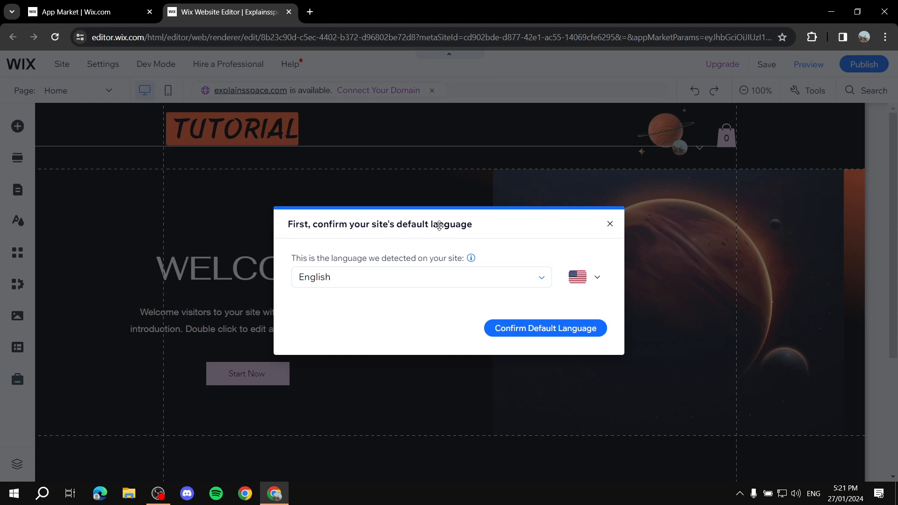
click(610, 227)
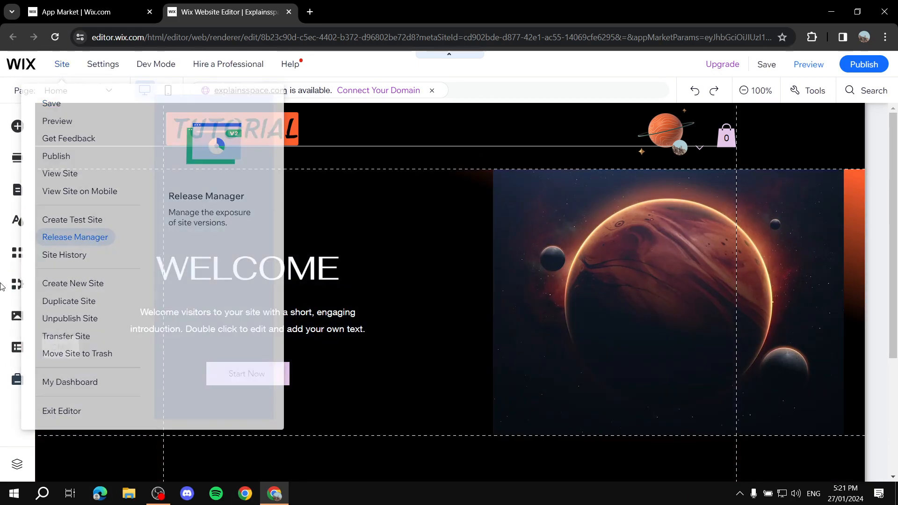
- Find Wix Multilingual in the editor's App Market by searching "multilingua" and add it to the site
click(18, 253)
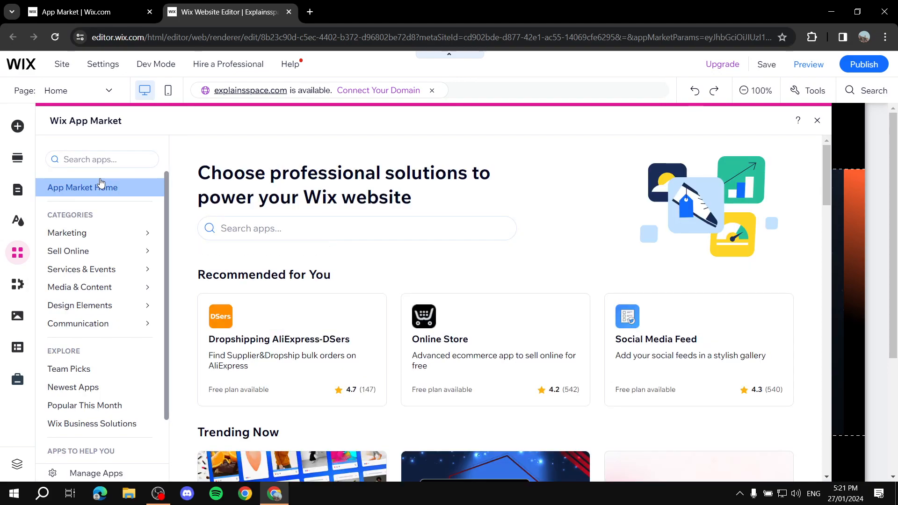
click(93, 159)
text(m)
key(BackSpace)
text(multilingua)
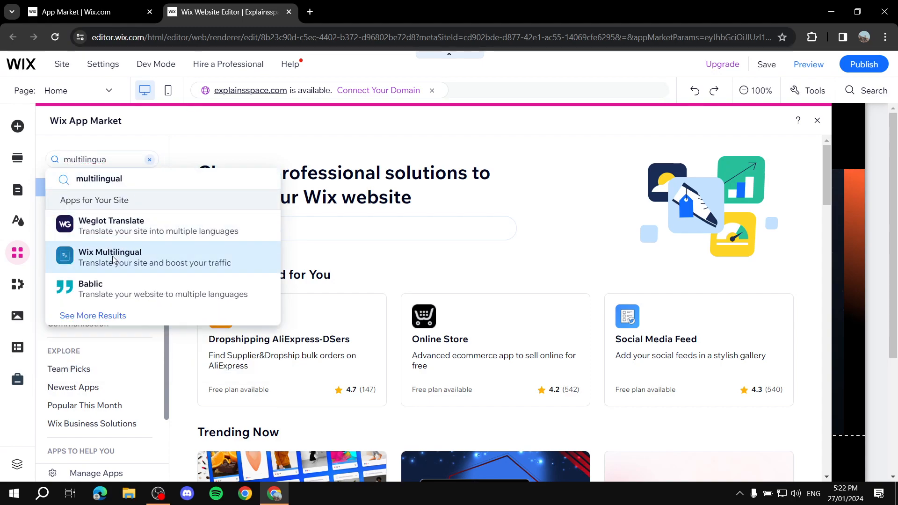
click(112, 260)
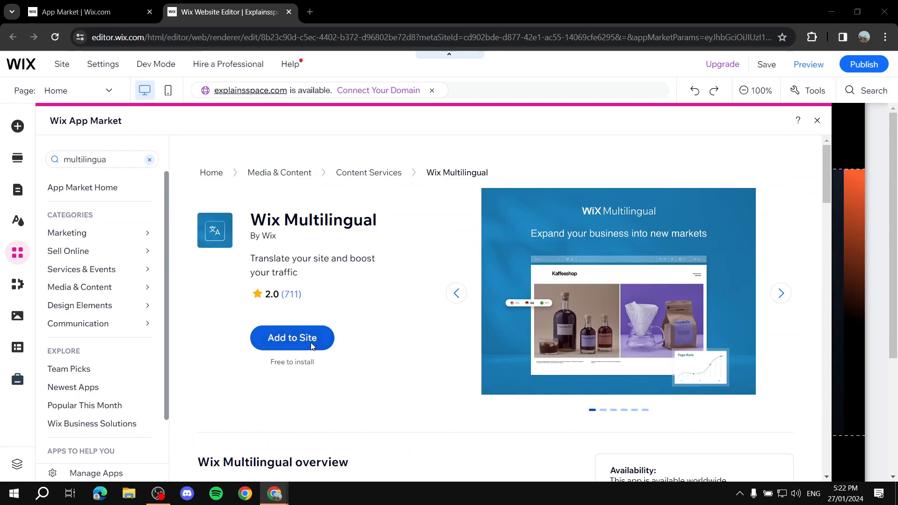
click(310, 346)
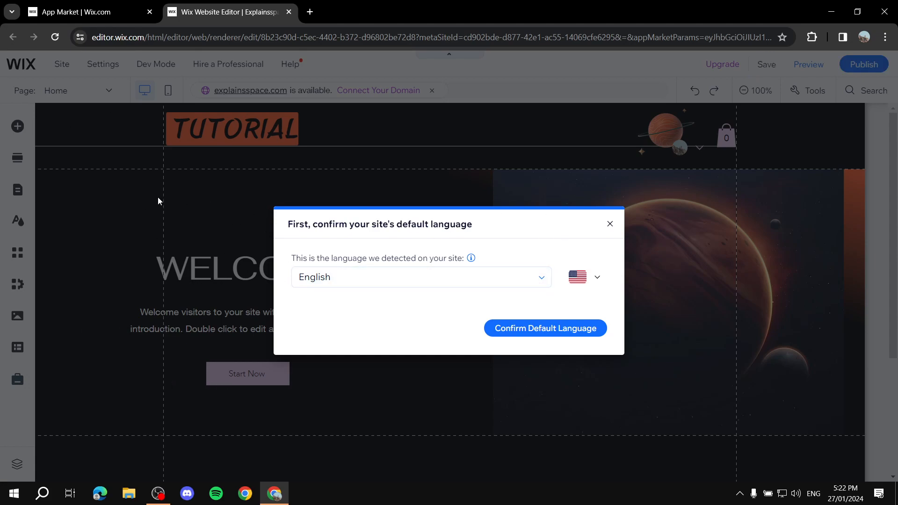
- Review the flag choices and confirm English with the United States flag as the site's default language
click(597, 279)
scroll(519, 318, down, 5)
scroll(509, 312, up, 5)
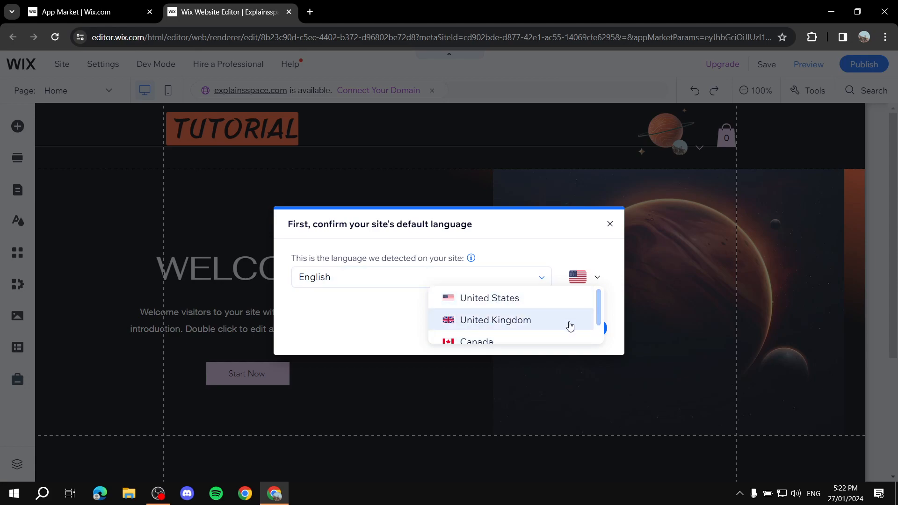
scroll(501, 317, down, 3)
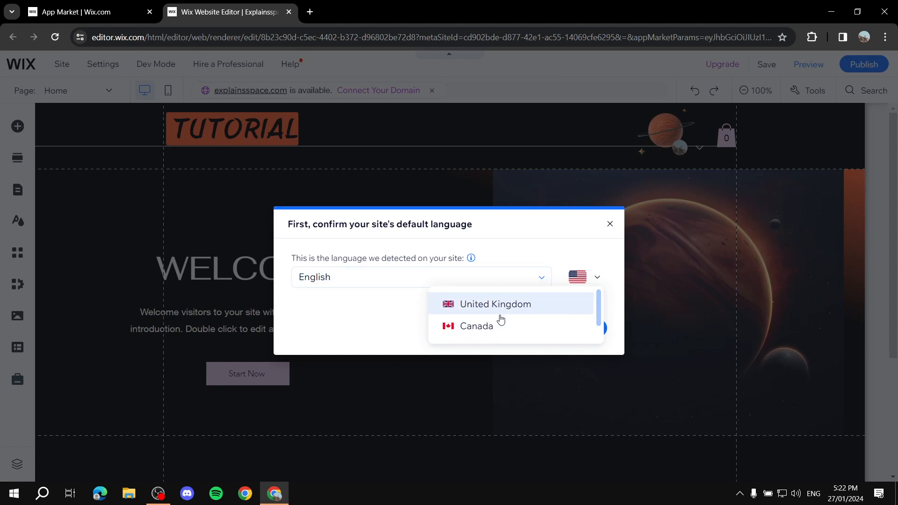
scroll(499, 315, up, 3)
click(543, 243)
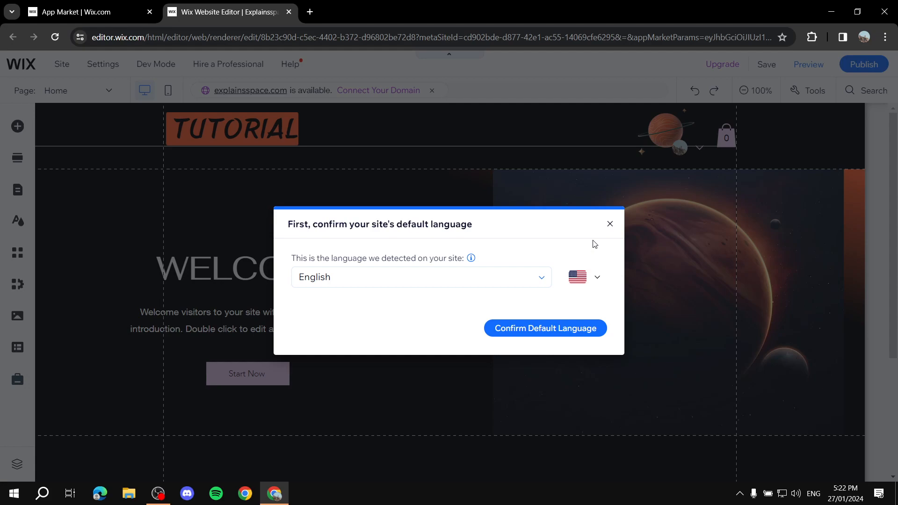
click(587, 280)
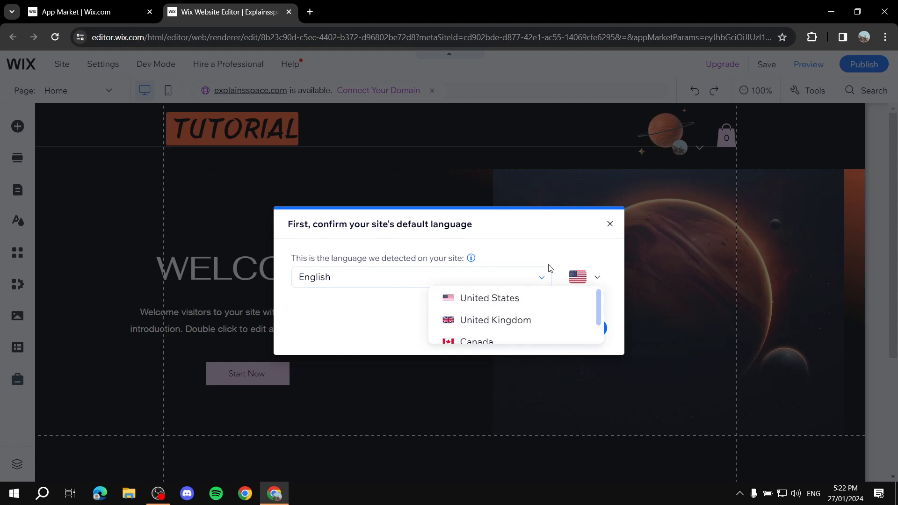
click(577, 257)
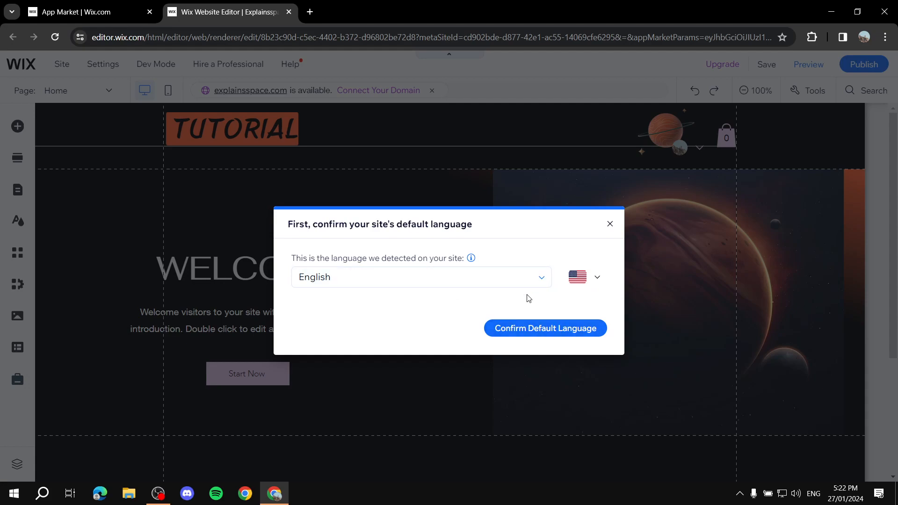
click(560, 332)
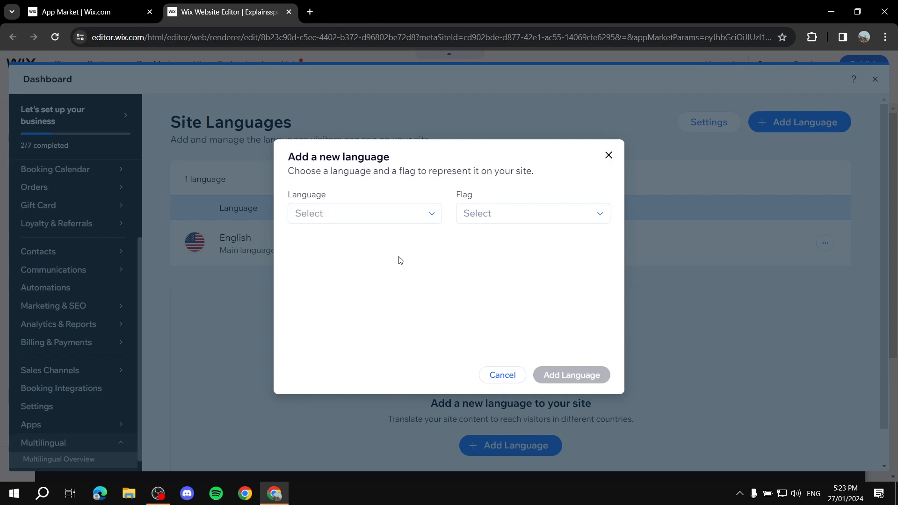
- Choose Spanish as the new site language, represented by the Spain flag
click(431, 215)
scroll(372, 244, down, 5)
scroll(362, 244, down, 5)
text(Spa)
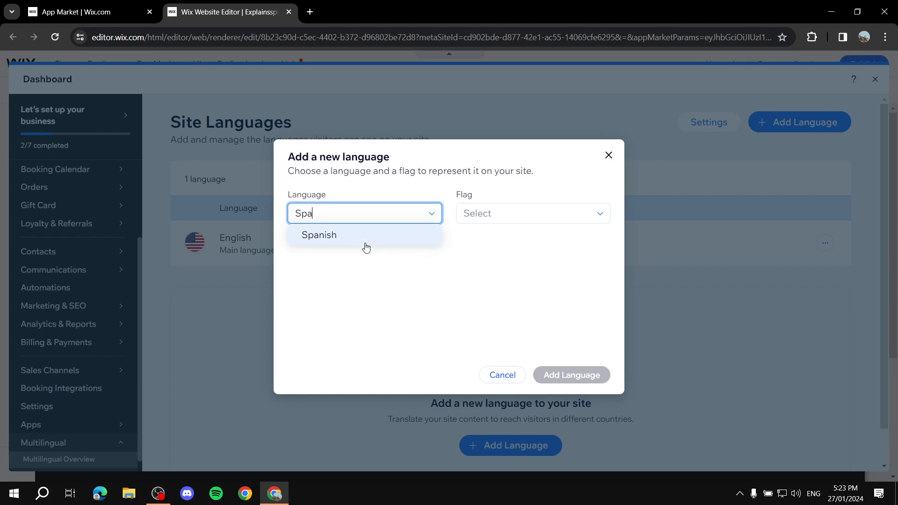
click(337, 235)
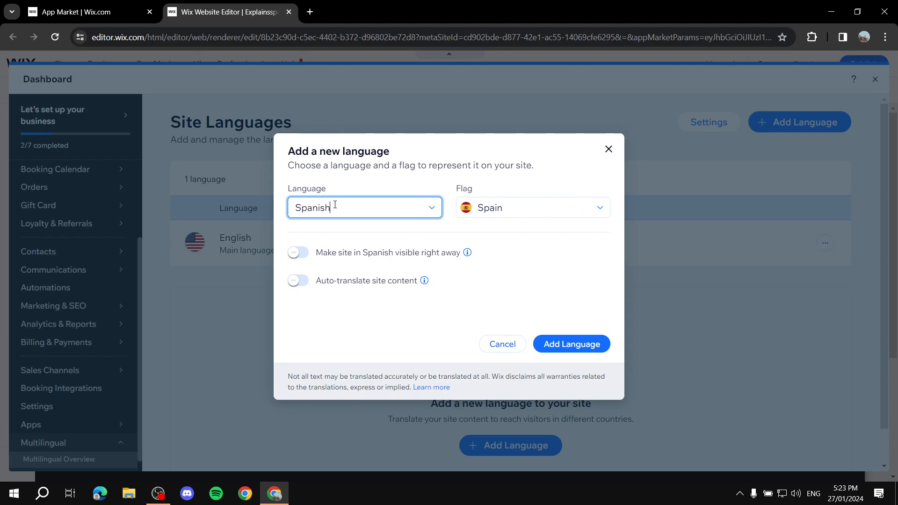
click(597, 207)
click(573, 228)
- Add the Spanish language with immediate site visibility and auto-translation of site content enabled
click(298, 252)
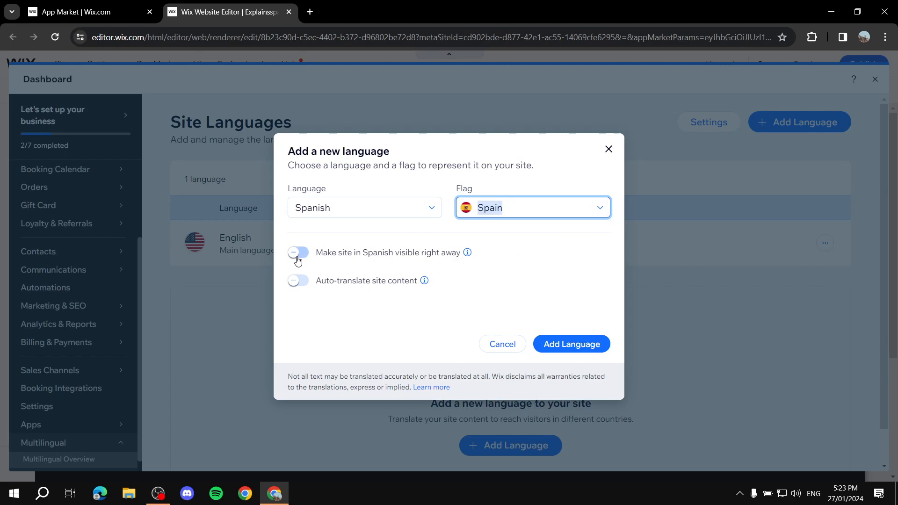
click(299, 284)
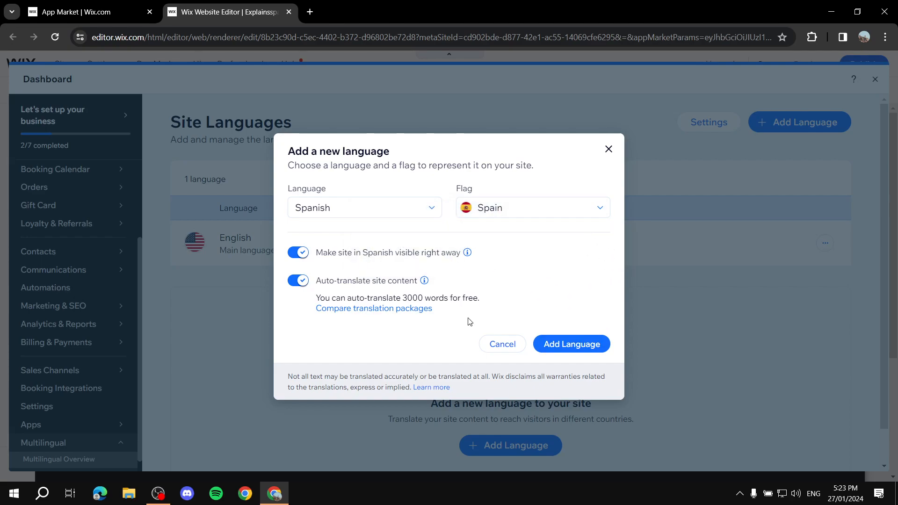
drag(413, 294, 501, 299)
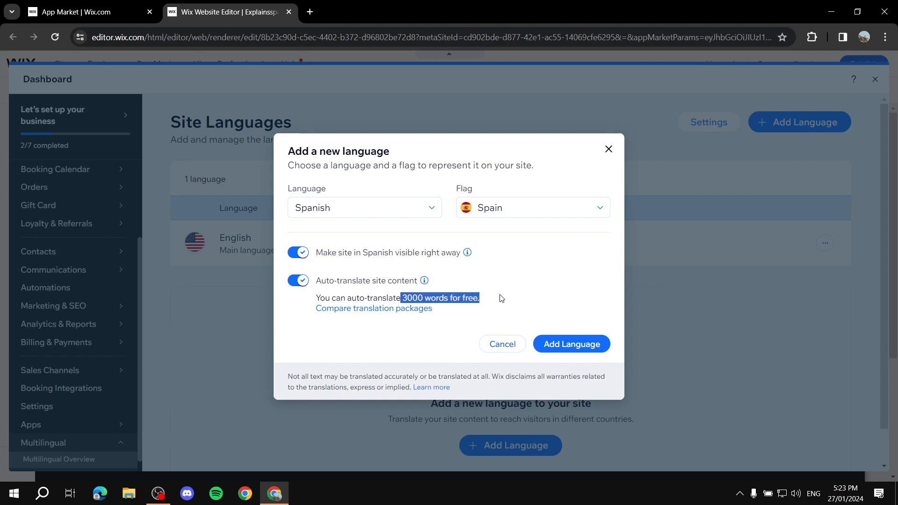
click(501, 299)
click(588, 350)
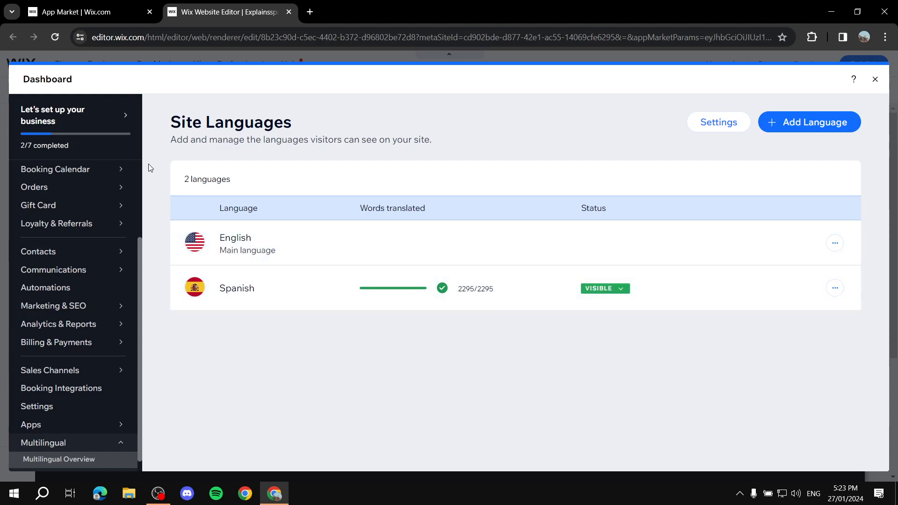
- Close the Site Languages dashboard and refresh the editor page to load the latest version
click(876, 79)
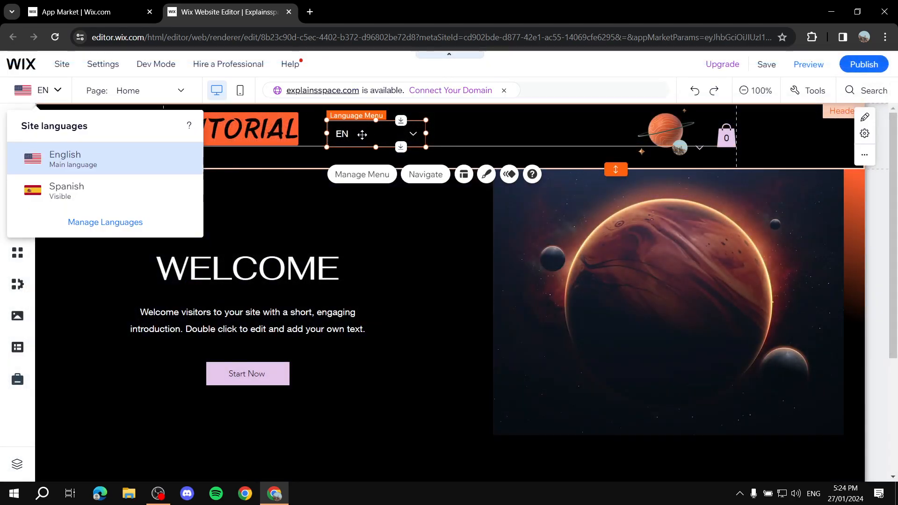
drag(369, 133, 369, 128)
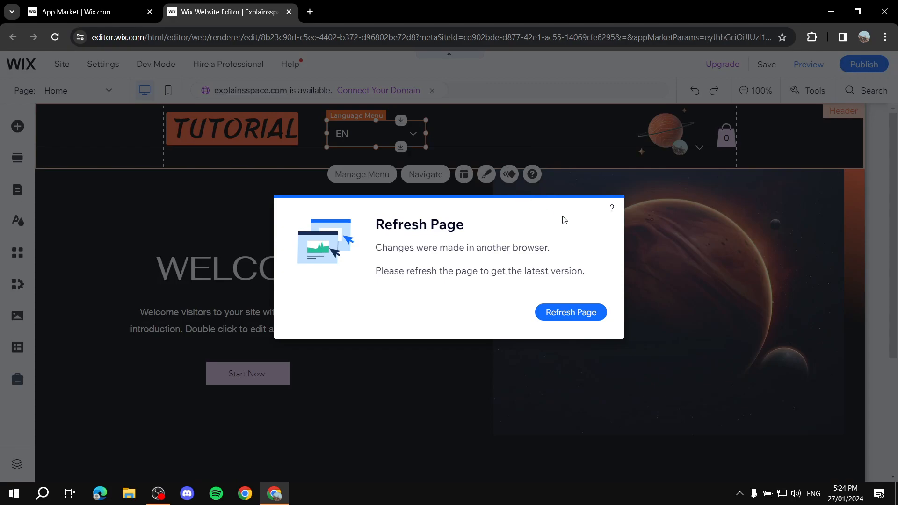
click(559, 313)
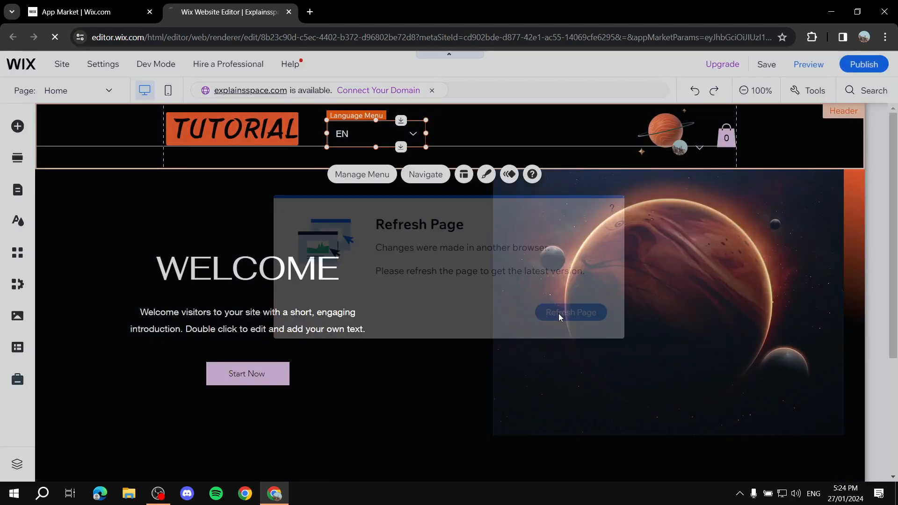
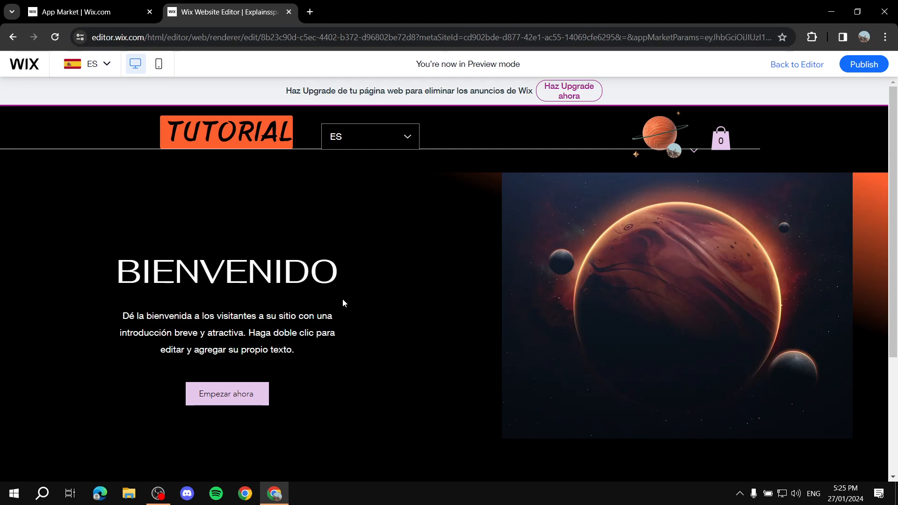
- Switch the previewed site from Spanish to English and return to the editor
click(371, 126)
click(327, 162)
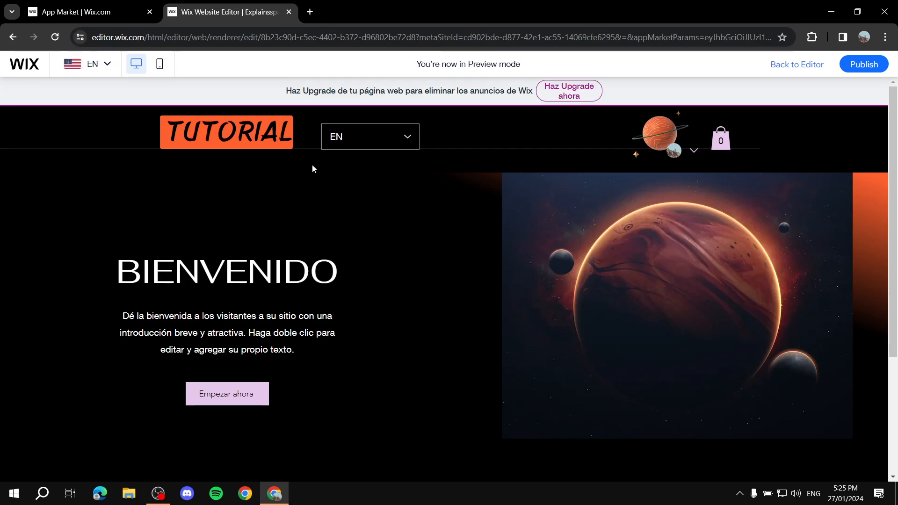
click(801, 68)
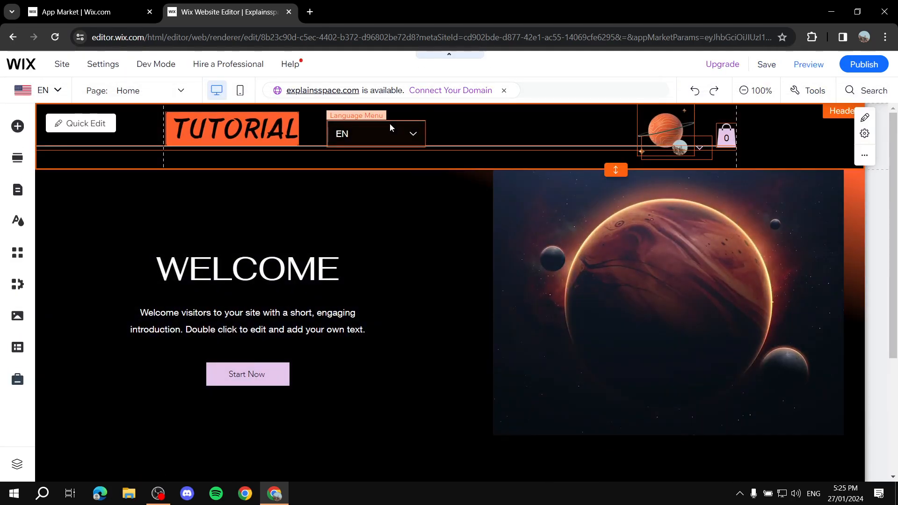
- Show flags in the header's language menu, try the Rectangle and Rounded styles, and settle on Circle
click(381, 130)
drag(381, 130, 396, 125)
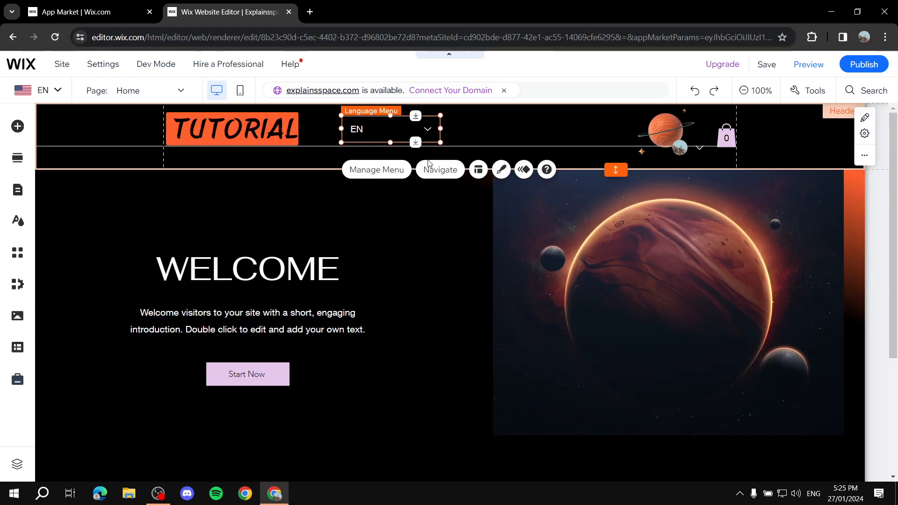
click(478, 170)
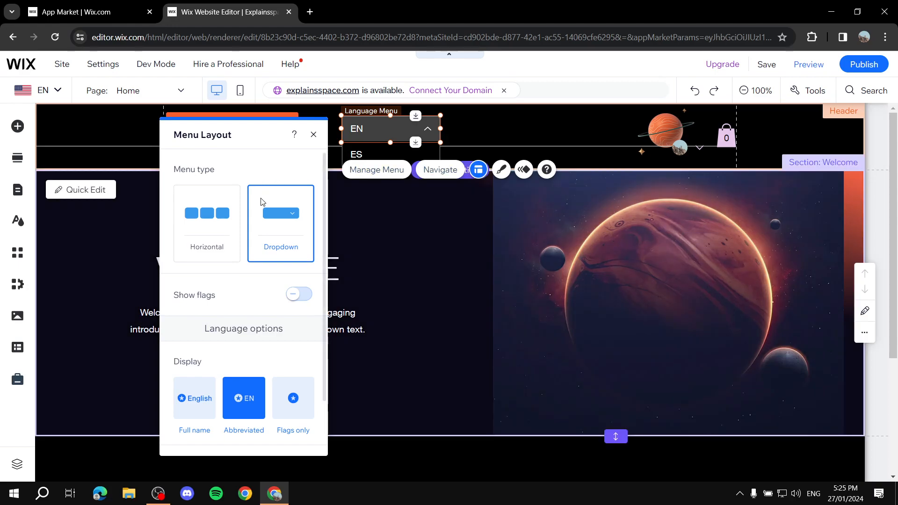
scroll(263, 231, down, 2)
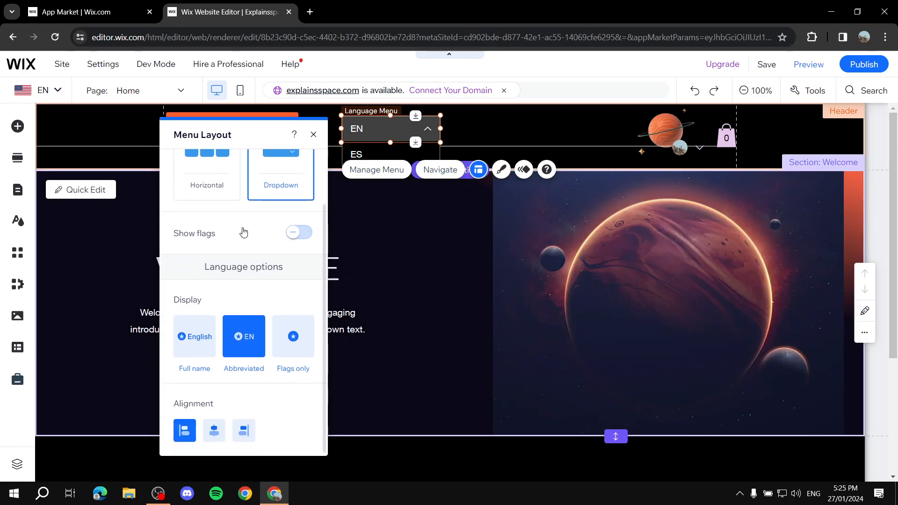
click(304, 233)
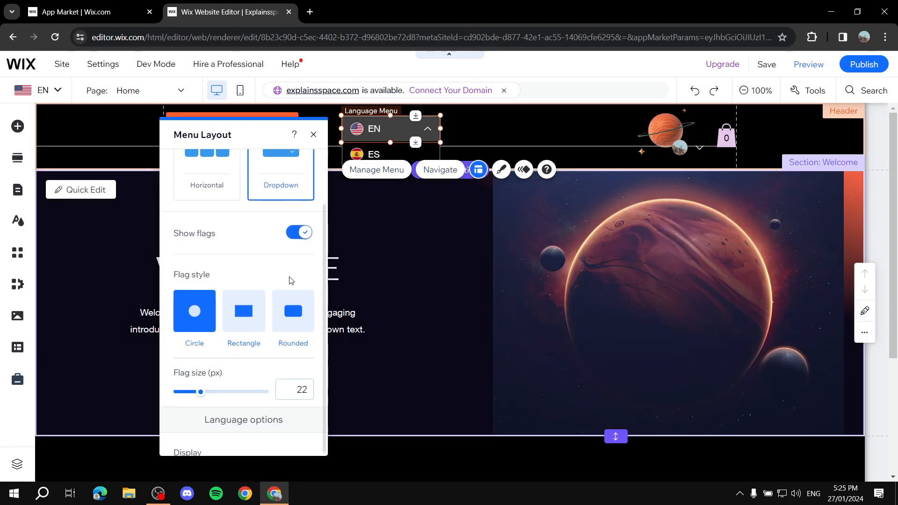
click(236, 309)
click(286, 313)
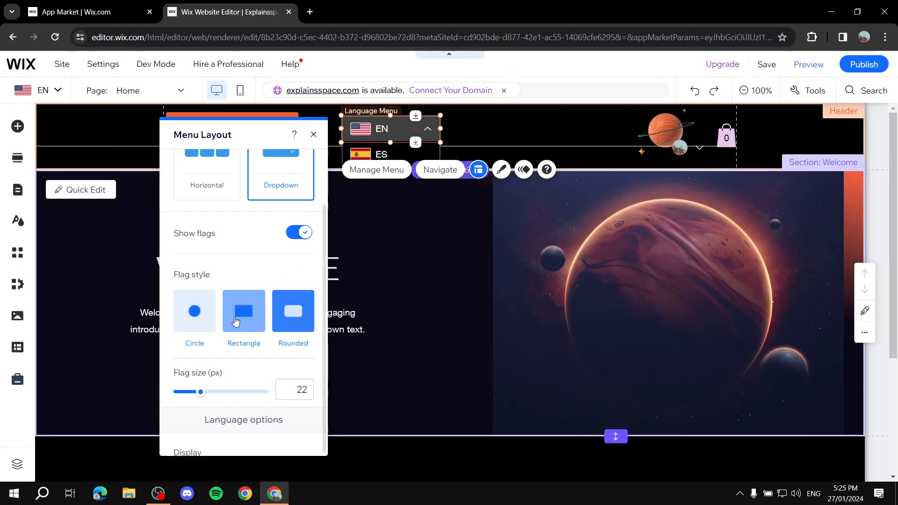
click(196, 308)
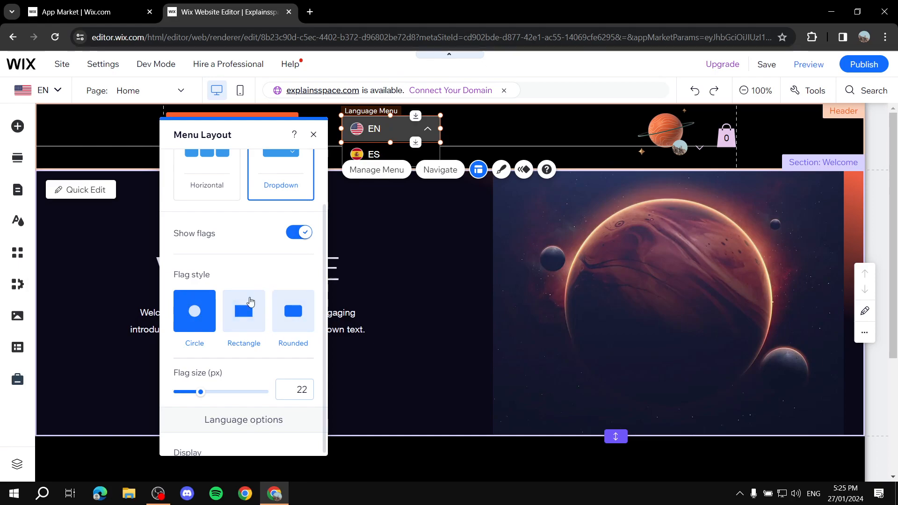
- Display full language names in the language menu and place the menu right beside the TUTORIAL logo
scroll(256, 290, down, 3)
scroll(253, 283, up, 5)
scroll(236, 374, down, 3)
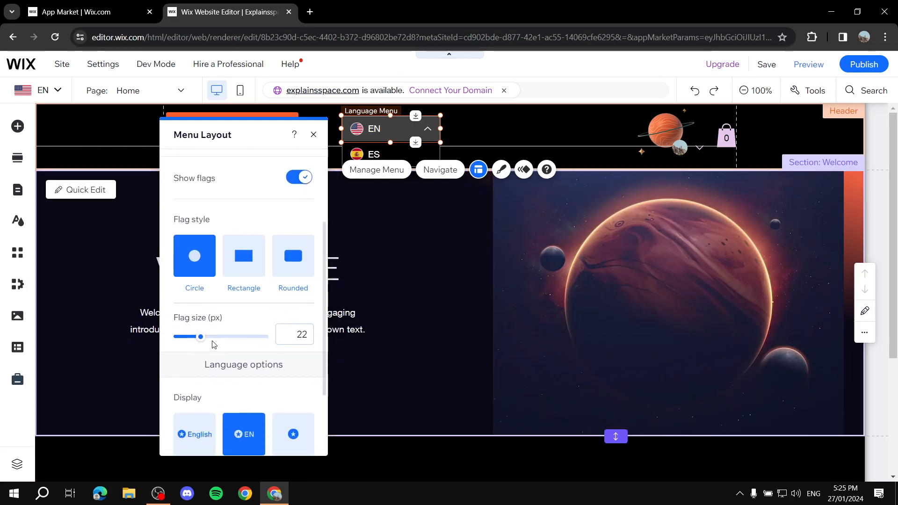
scroll(230, 331, down, 2)
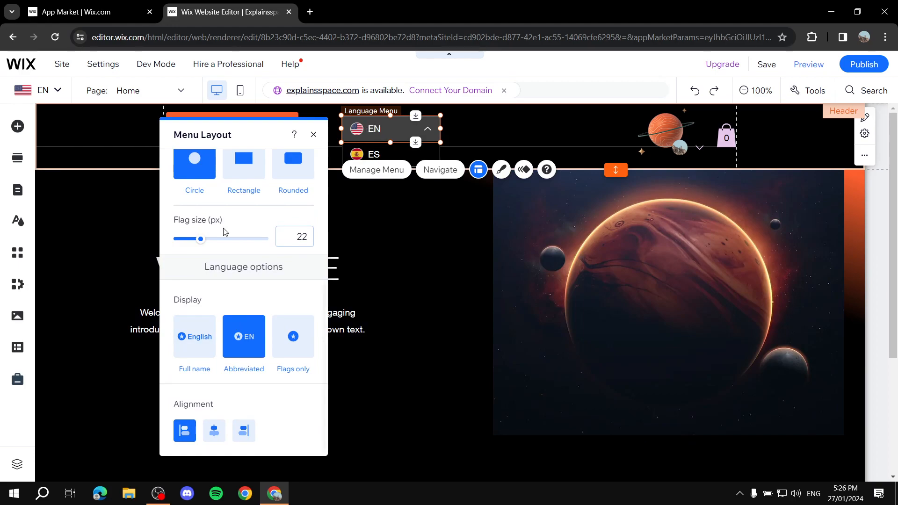
click(194, 337)
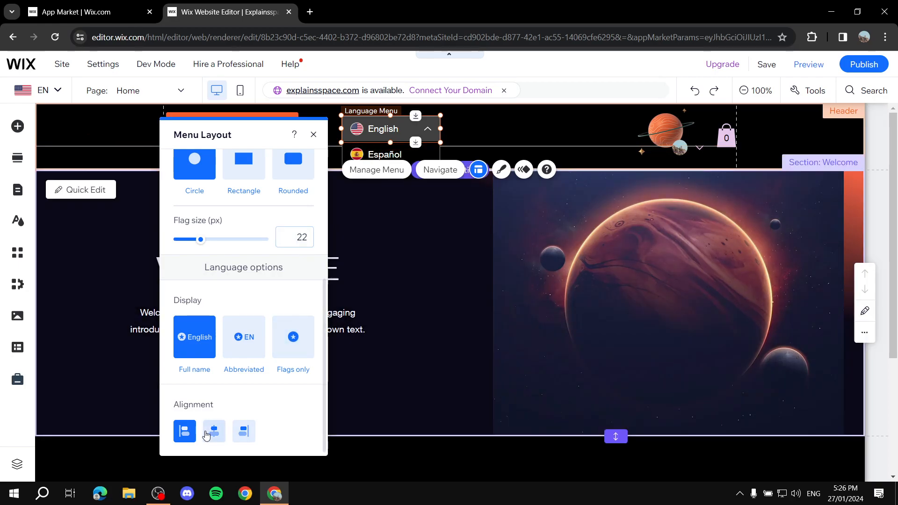
scroll(200, 416, up, 5)
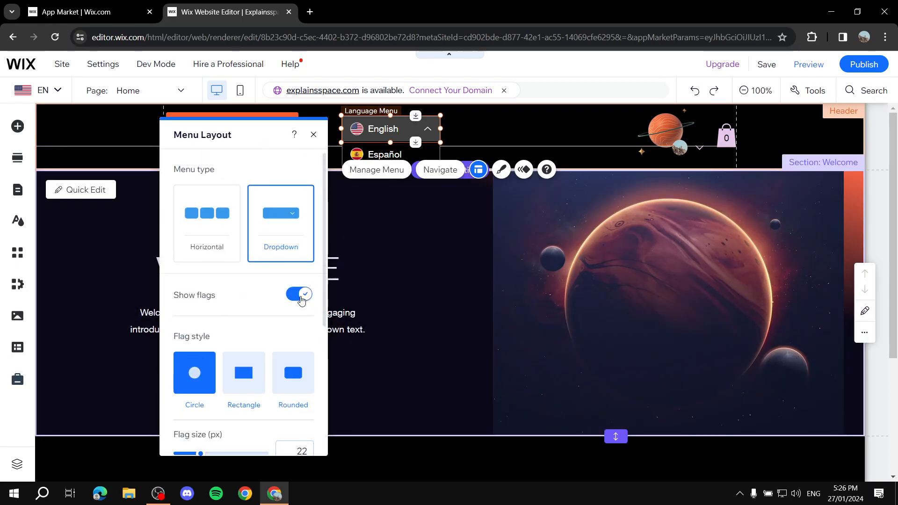
click(312, 135)
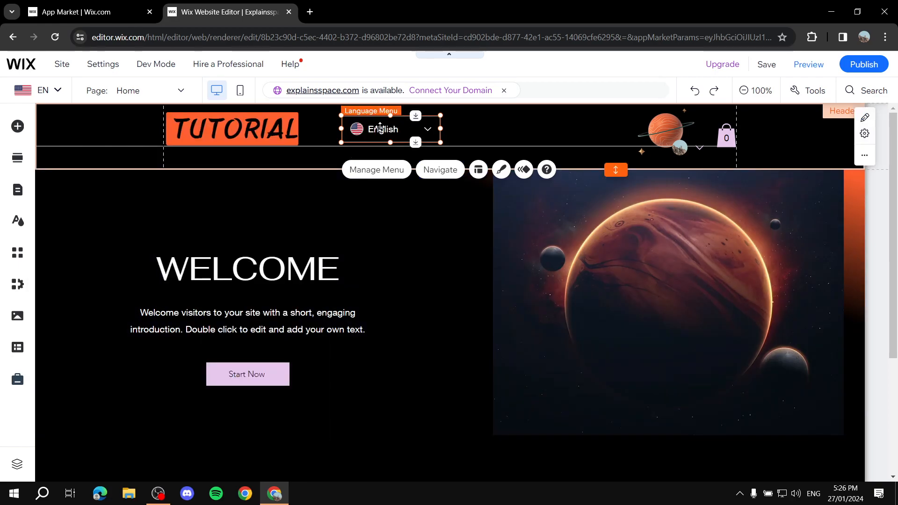
drag(397, 125, 362, 125)
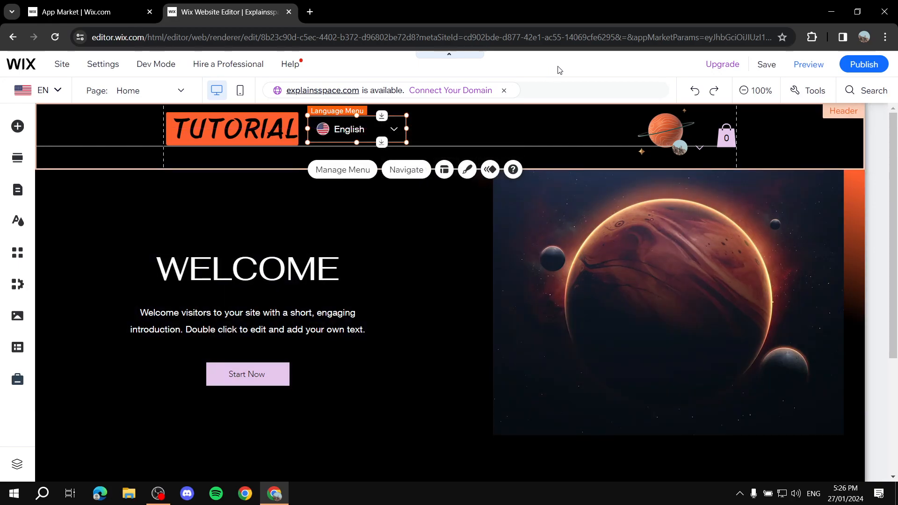
- Save the site changes and publish the site, dismissing the confirmation dialogs
click(766, 64)
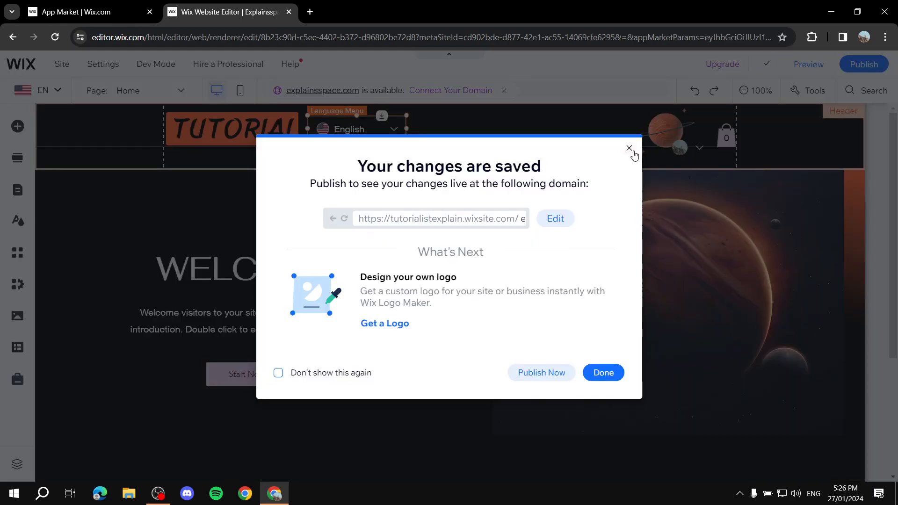
click(630, 148)
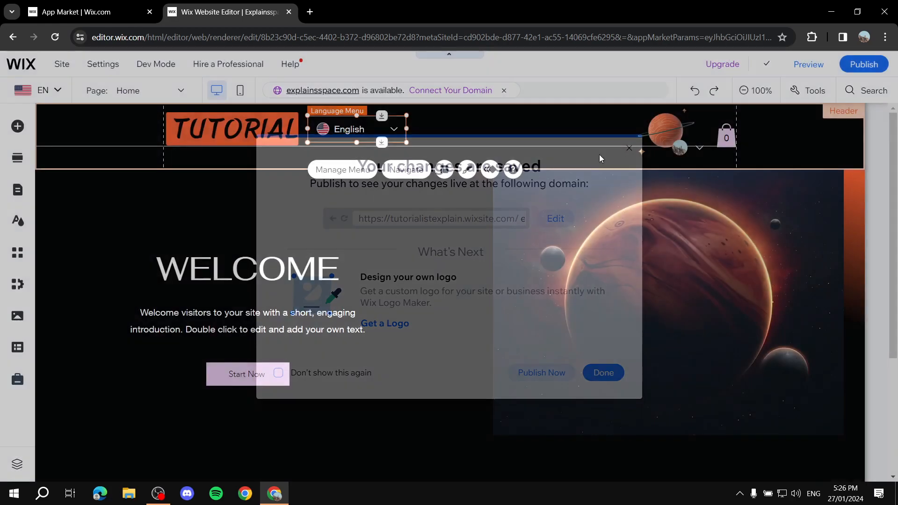
click(585, 175)
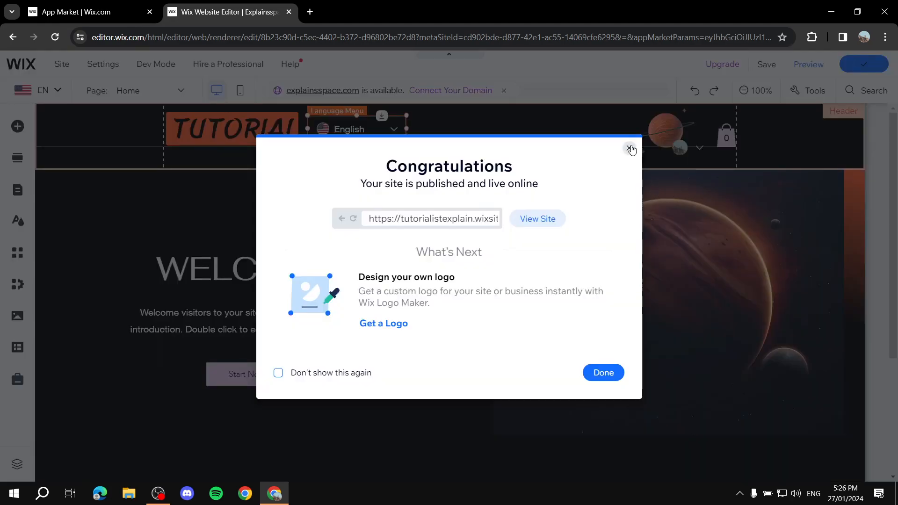
click(630, 148)
- Open the site's dashboard in a new tab and close the App Market and editor tabs
click(88, 11)
click(247, 3)
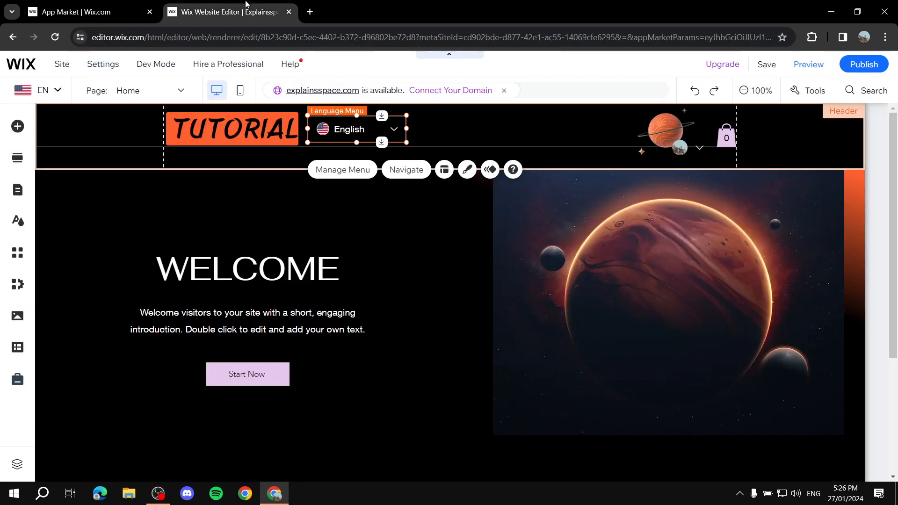
click(15, 61)
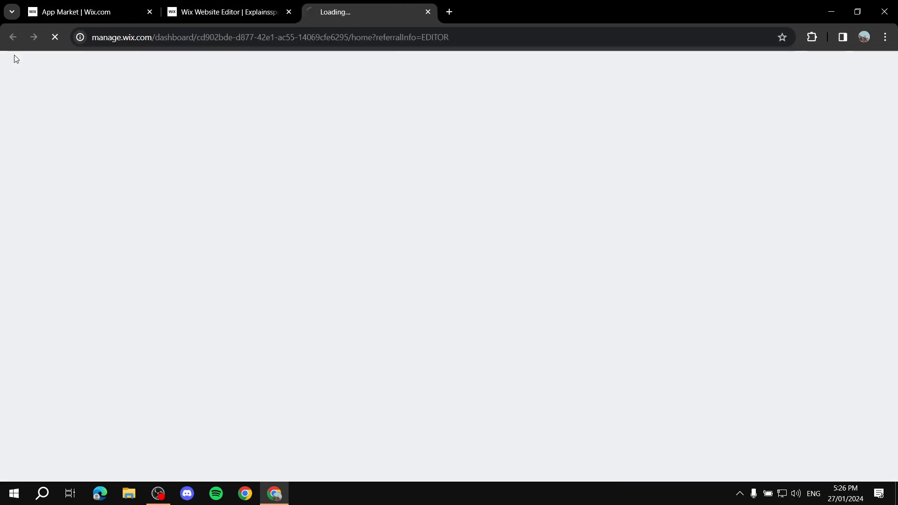
click(150, 12)
click(149, 12)
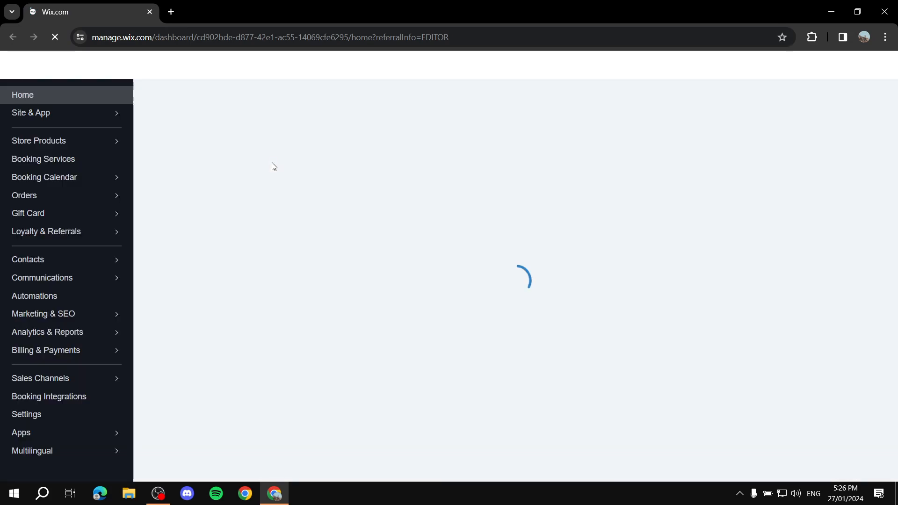
- Open the Multilingual overview in the dashboard and review its general settings for all site languages
scroll(19, 332, down, 2)
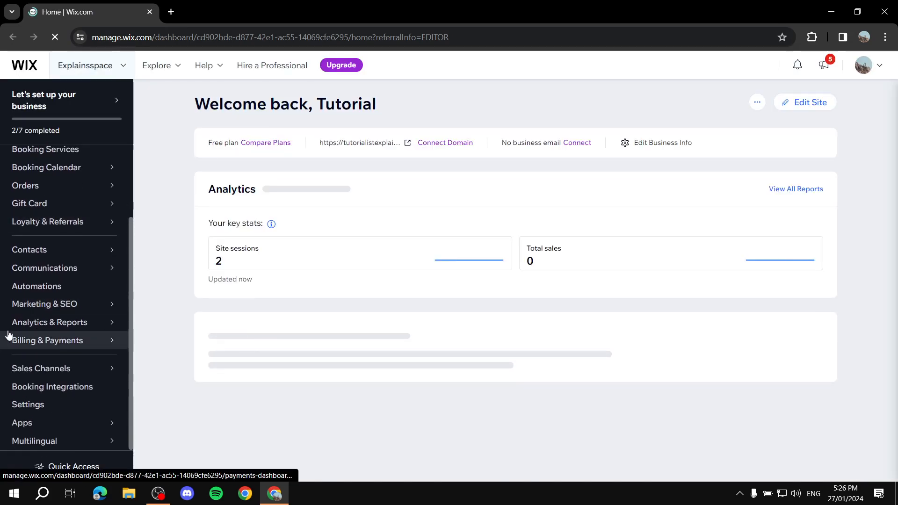
click(92, 441)
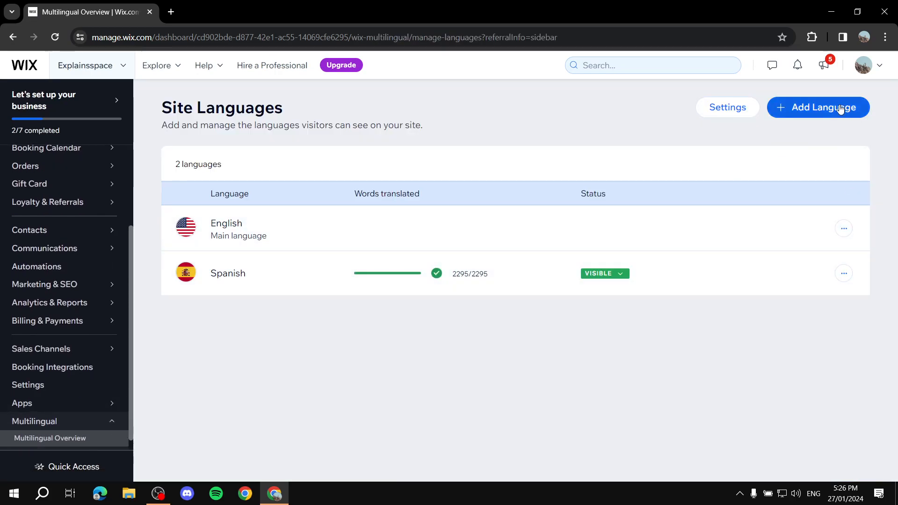
click(733, 108)
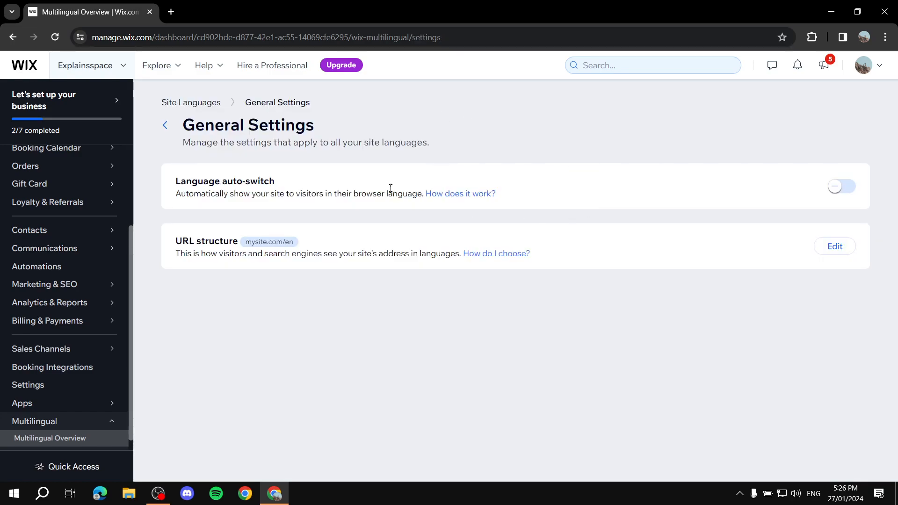
click(165, 125)
- Choose Arabic as another new site language and keep the United Arab Emirates flag for it
click(832, 107)
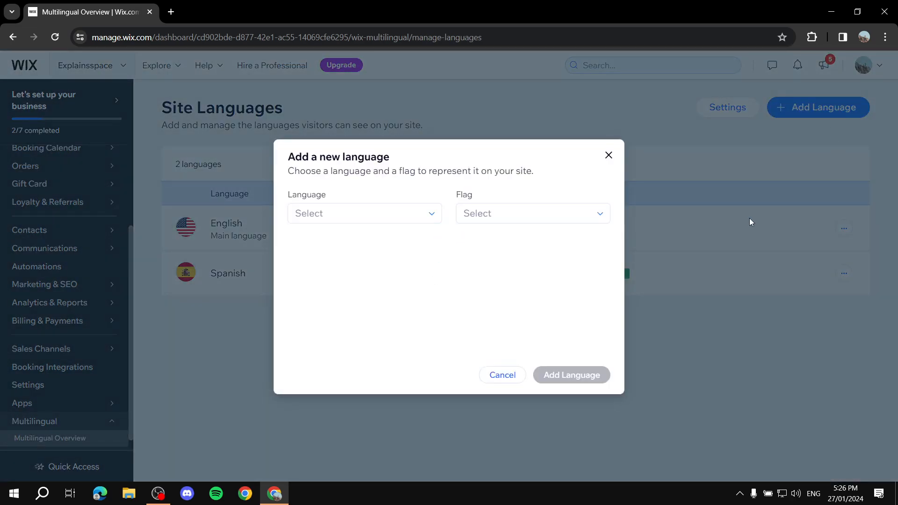
click(399, 214)
scroll(299, 264, down, 1)
scroll(372, 273, down, 1)
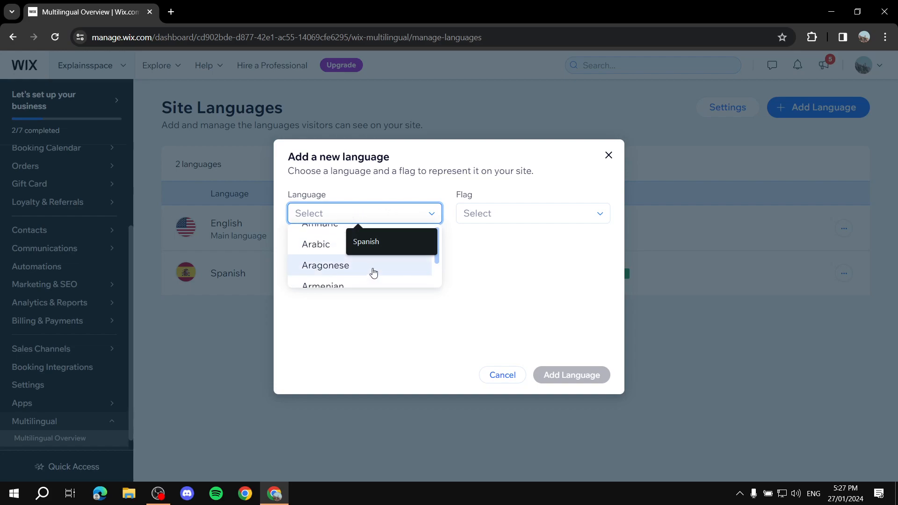
click(308, 246)
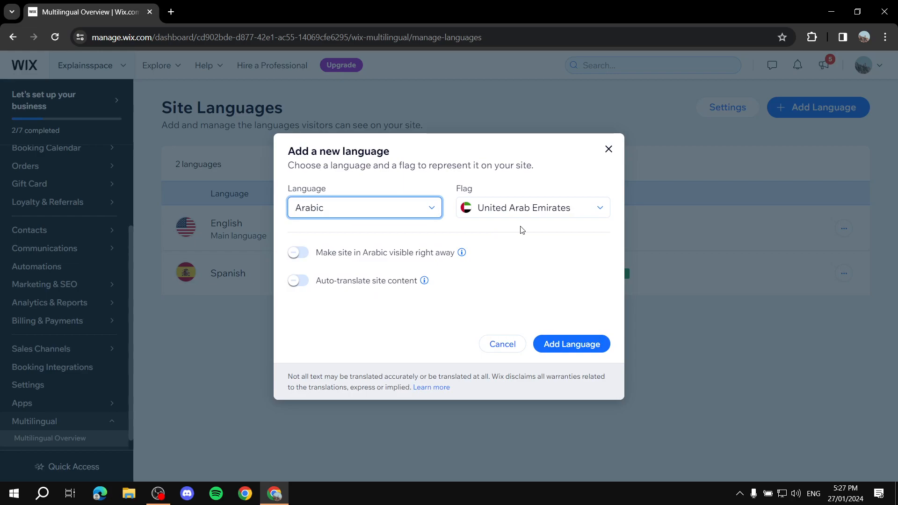
click(567, 207)
scroll(480, 241, down, 2)
scroll(480, 241, up, 2)
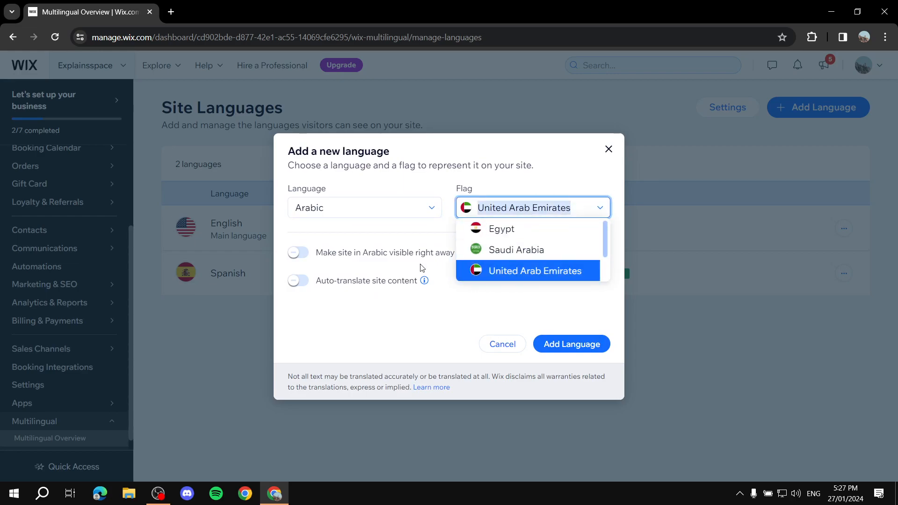
click(556, 206)
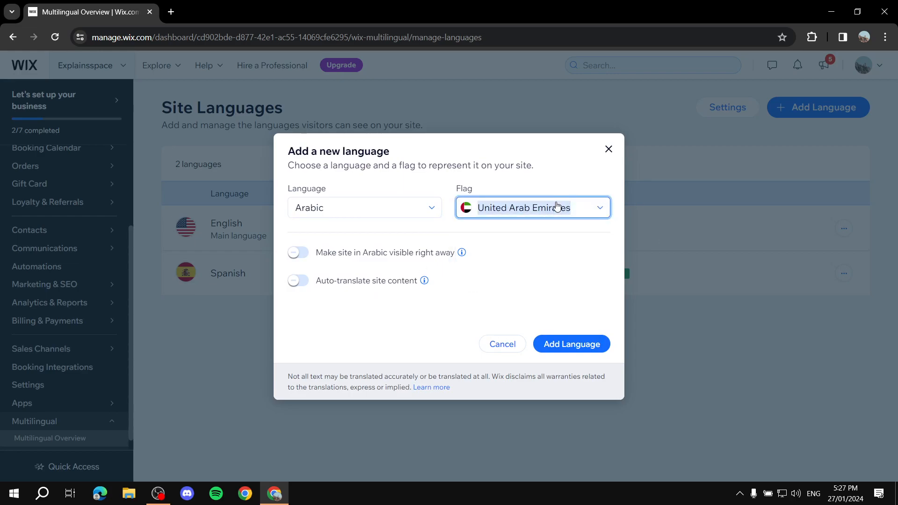
- Try to enable auto-translation for Arabic, and add the language with immediate site visibility
click(299, 255)
click(294, 280)
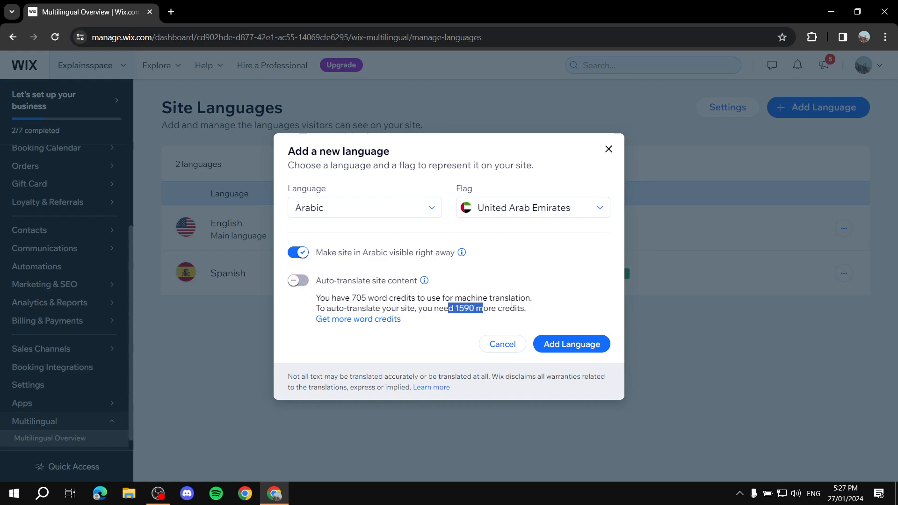
drag(497, 306, 560, 304)
click(527, 310)
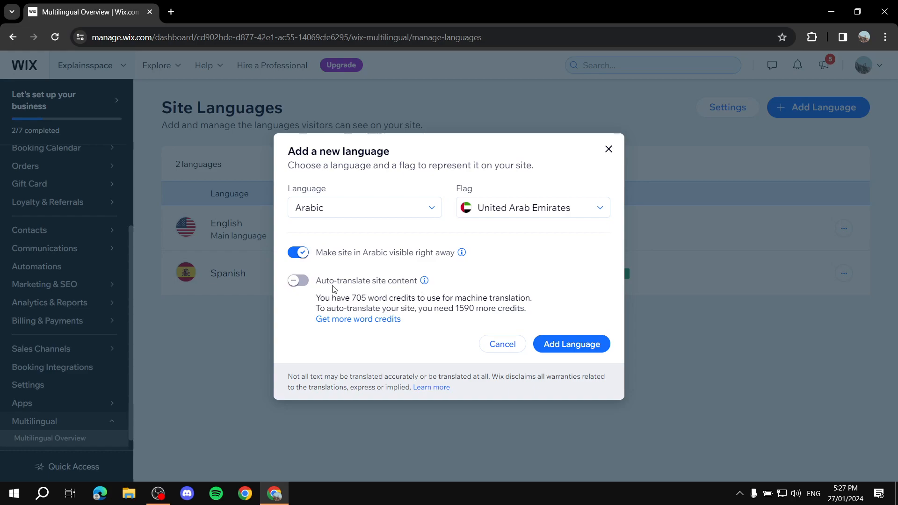
click(573, 345)
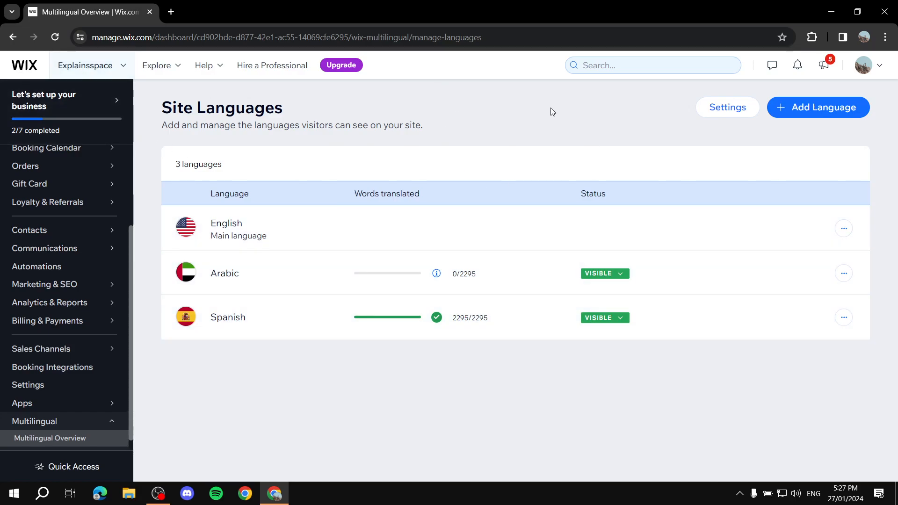
- Open the live site from the dashboard's Website page and expand its language menu to check the offered languages
scroll(87, 166, up, 3)
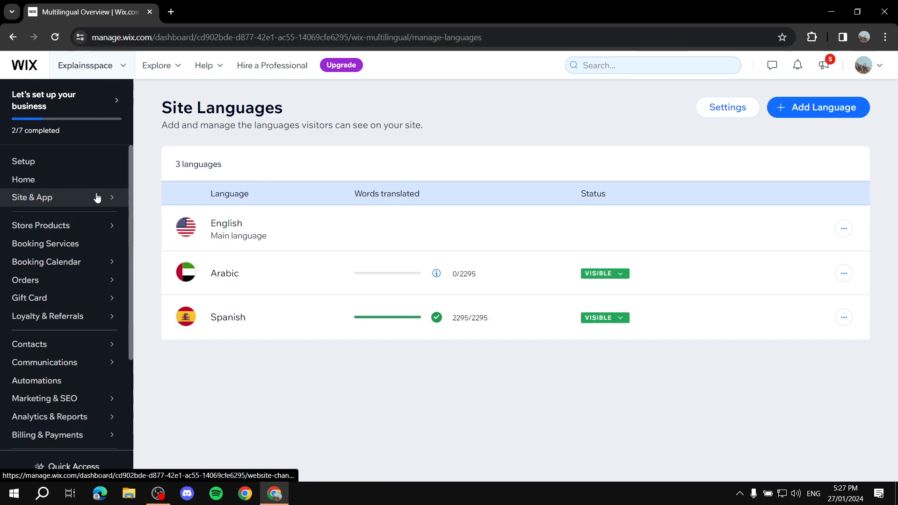
click(159, 174)
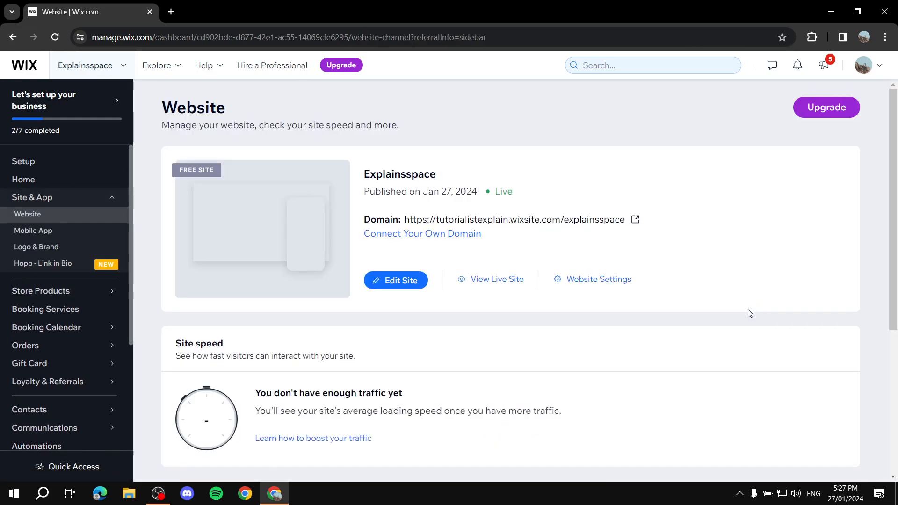
click(496, 281)
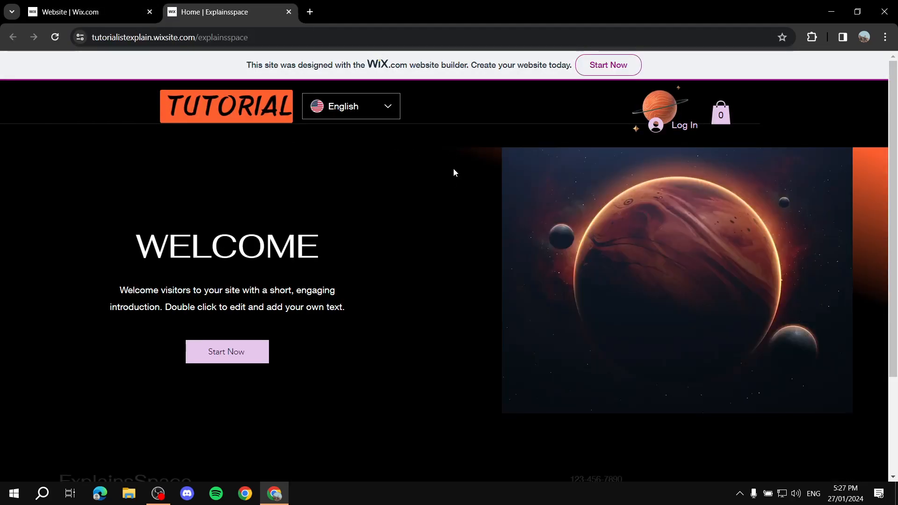
click(395, 112)
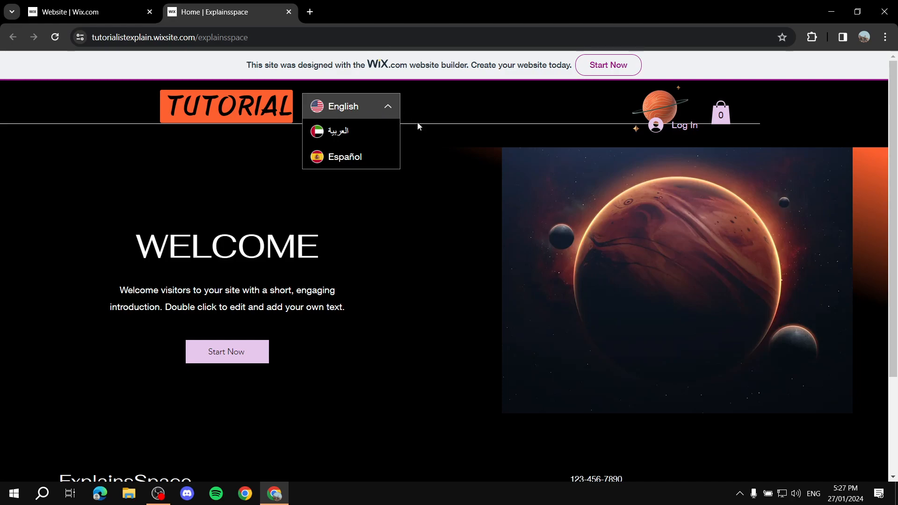
- View the live site in Spanish and in Arabic, dismissing the browser's translation offer for each version
click(350, 158)
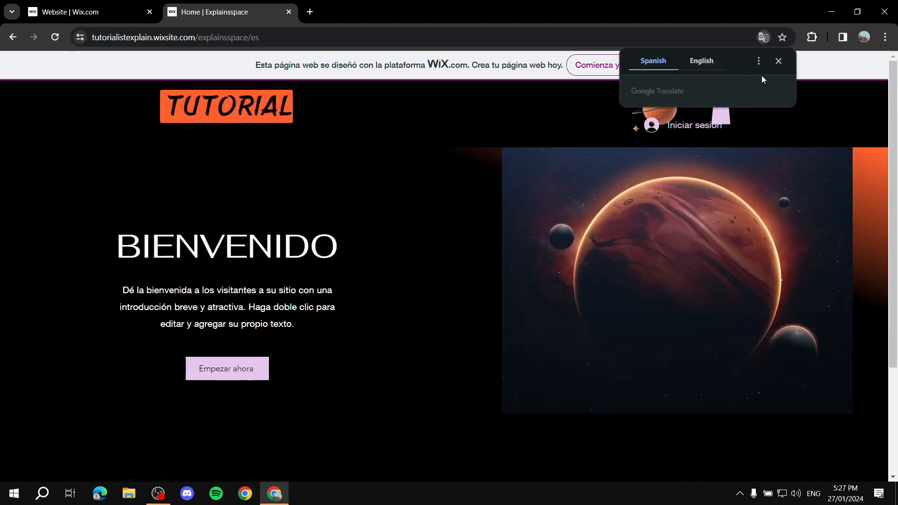
click(778, 61)
click(346, 106)
click(339, 154)
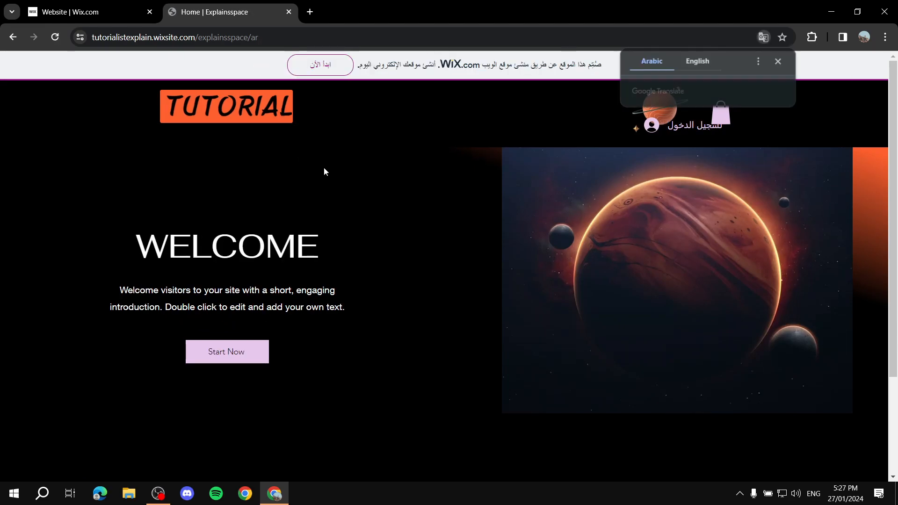
click(778, 61)
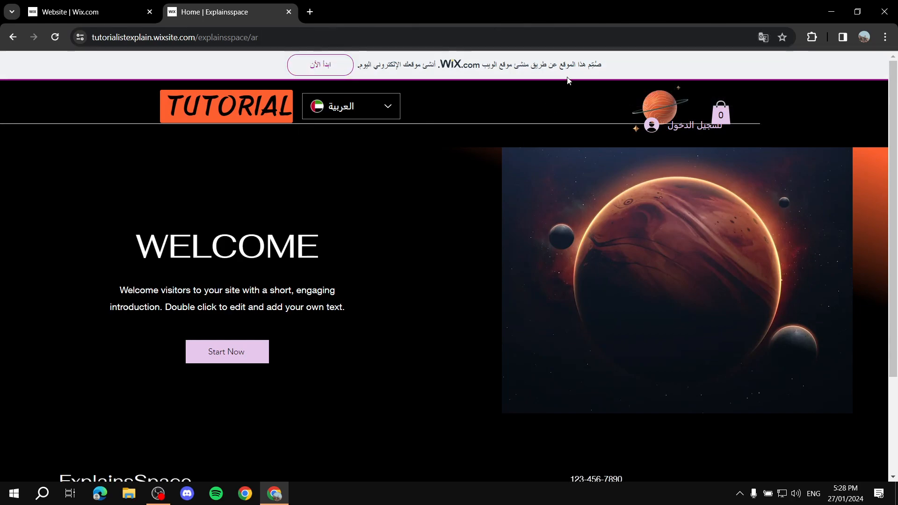
- Look through the Arabic version of the home page and switch the live site back to English
scroll(590, 189, down, 3)
scroll(192, 287, up, 3)
click(349, 113)
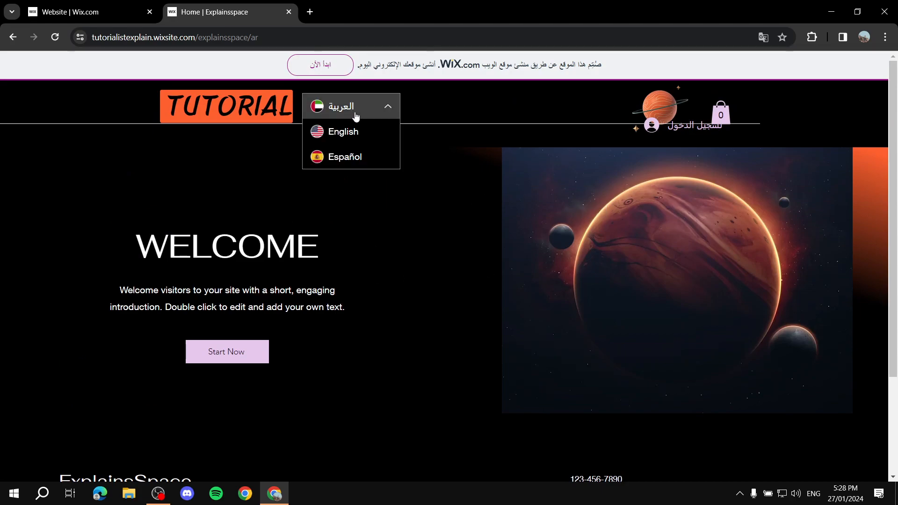
click(357, 133)
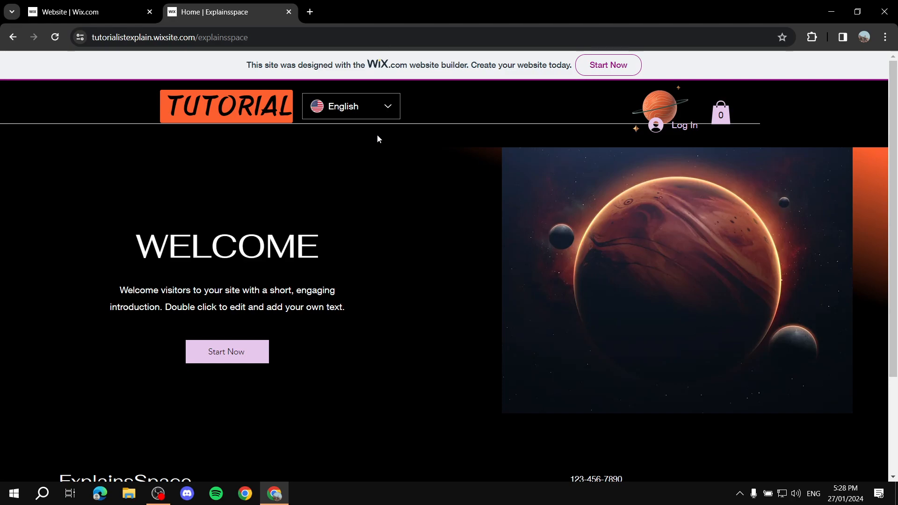
- Close the live site, open the dashboard's Multilingual overview, and check the translated-words breakdown for Arabic
click(288, 12)
scroll(59, 402, down, 3)
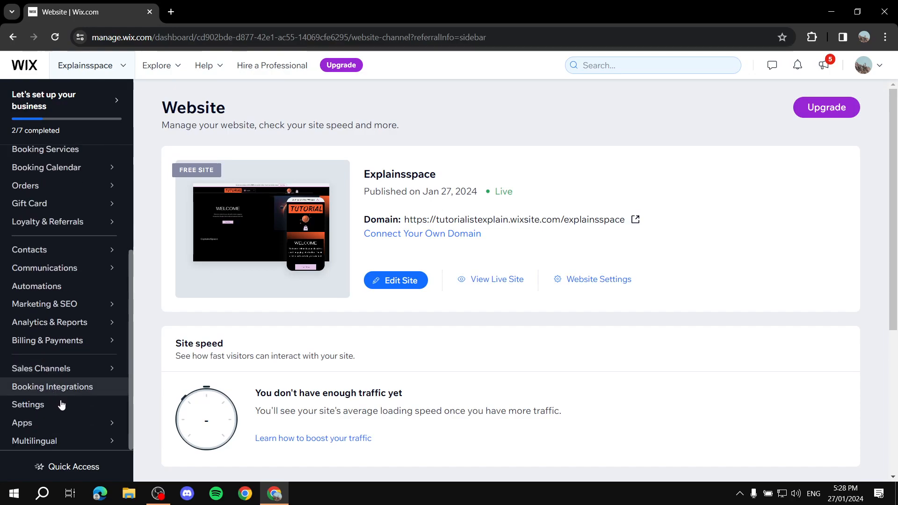
click(84, 439)
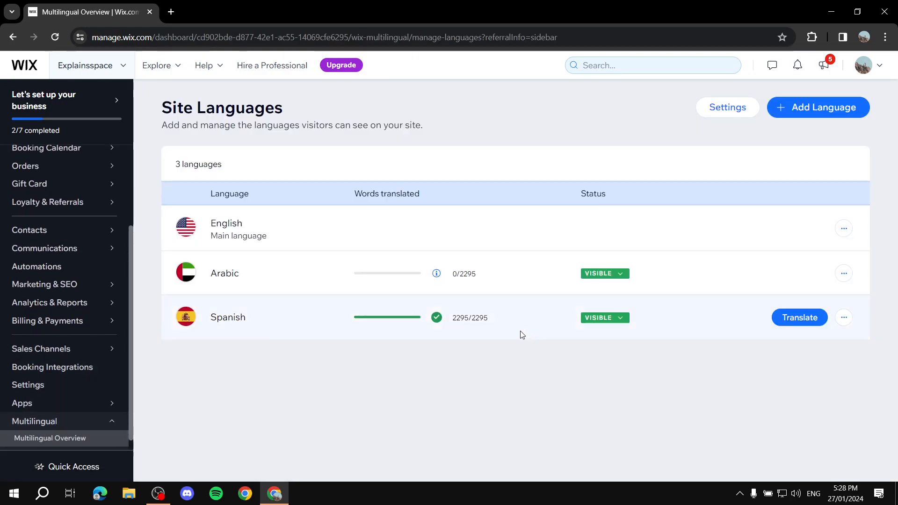
mouse_move(446, 316)
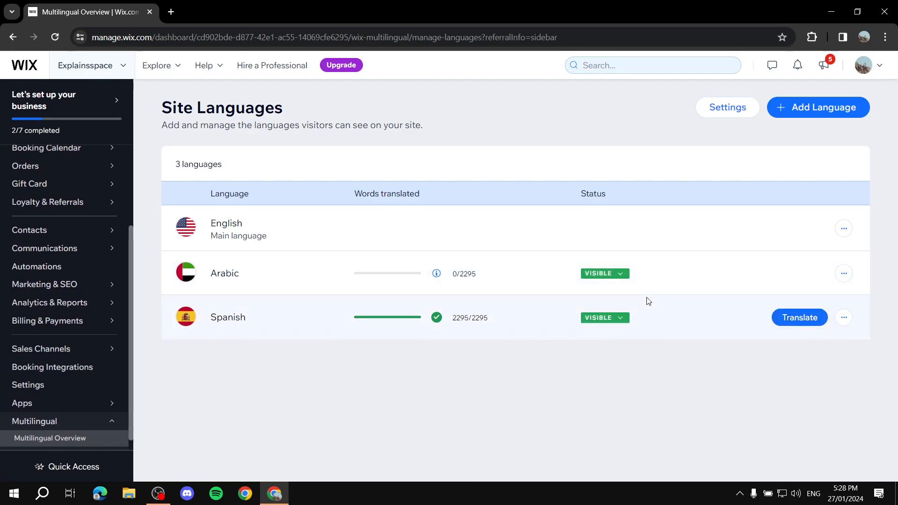
mouse_move(778, 283)
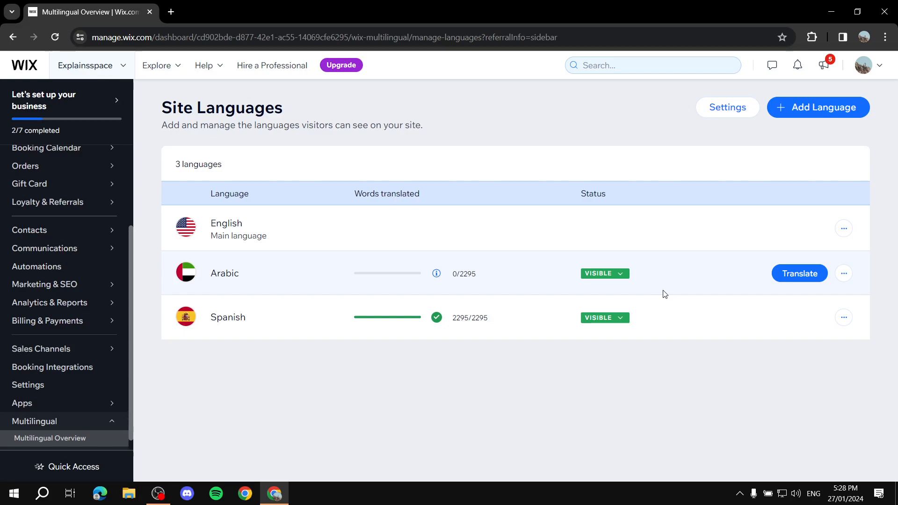
mouse_move(449, 277)
mouse_move(394, 277)
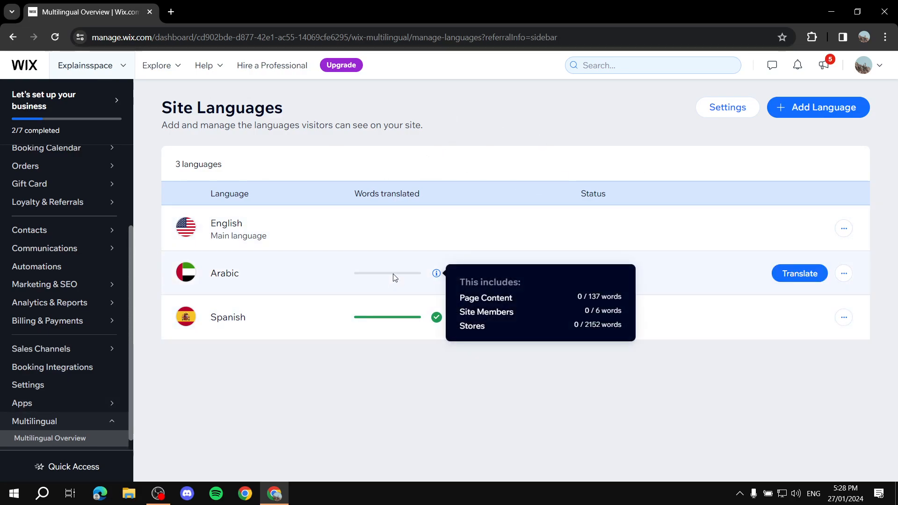